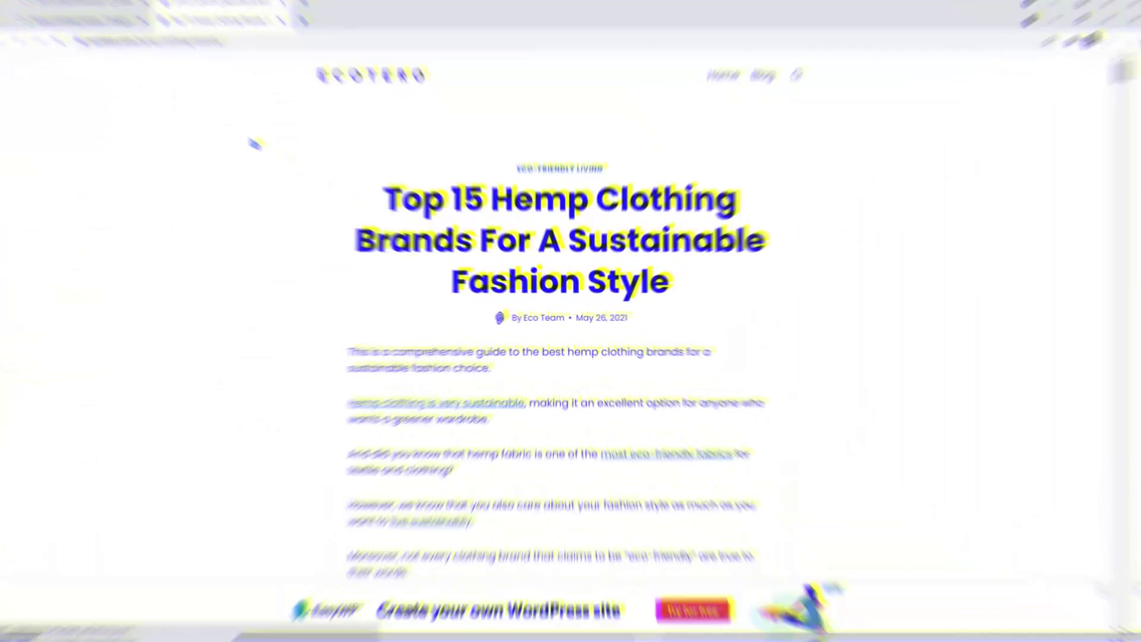
- Go back from the ecotero article to the 'hemp clothing brands' Google results and select the query
scroll(249, 136, down, 12)
scroll(249, 135, down, 20)
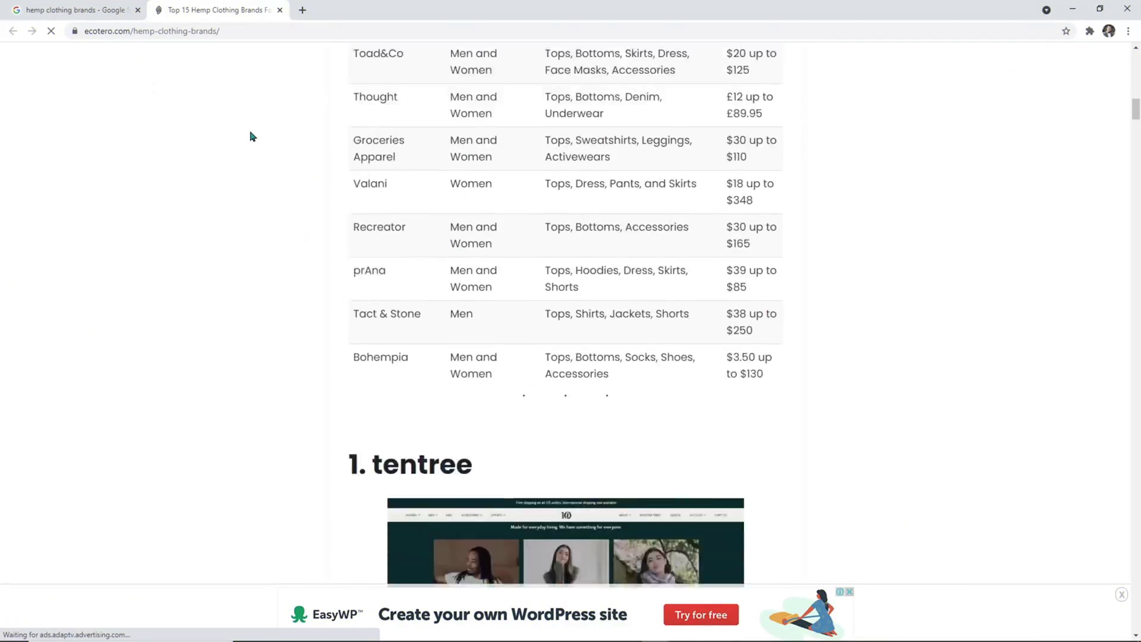
click(87, 7)
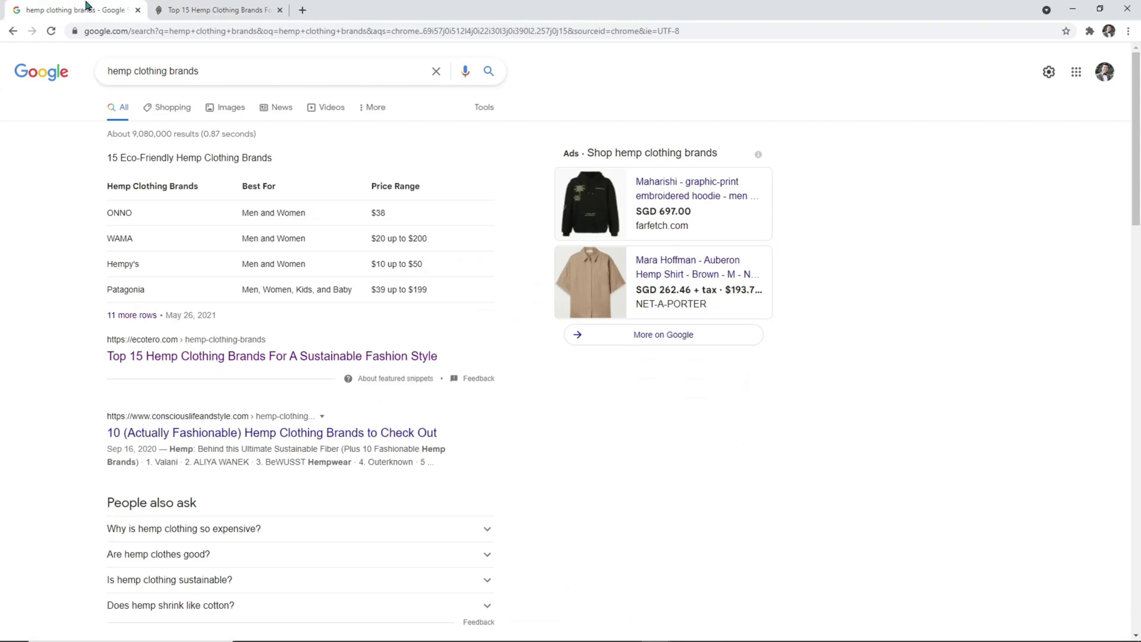
drag(210, 74, 102, 74)
key(ctrl+c)
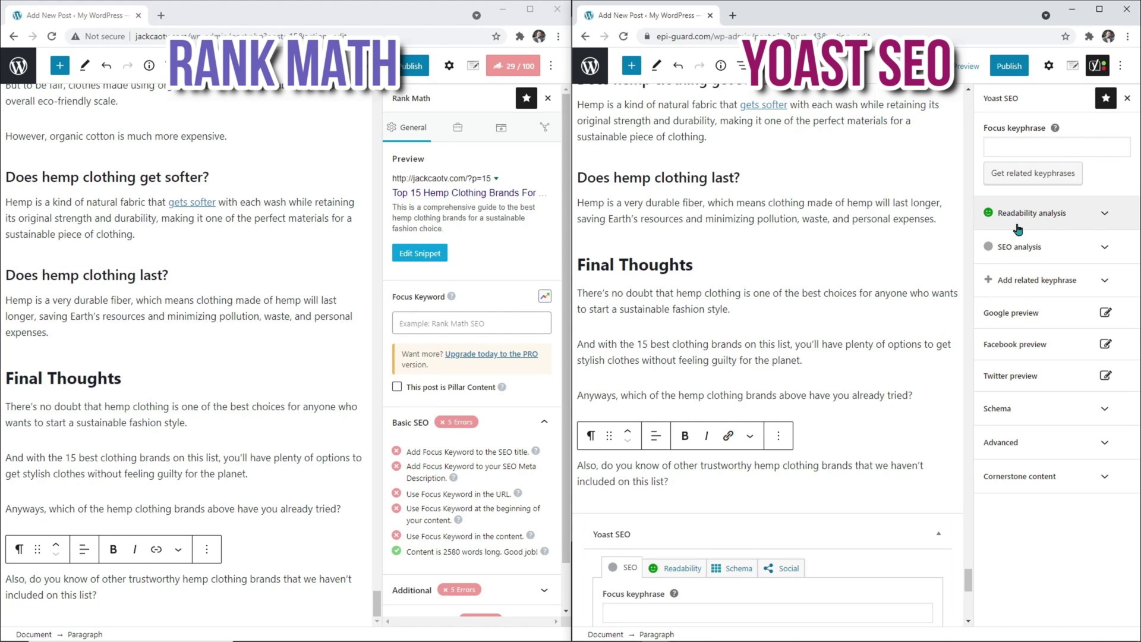
- Expand Yoast's SEO analysis and add 'hemp clothing brands' as Rank Math's focus keyword
click(1029, 248)
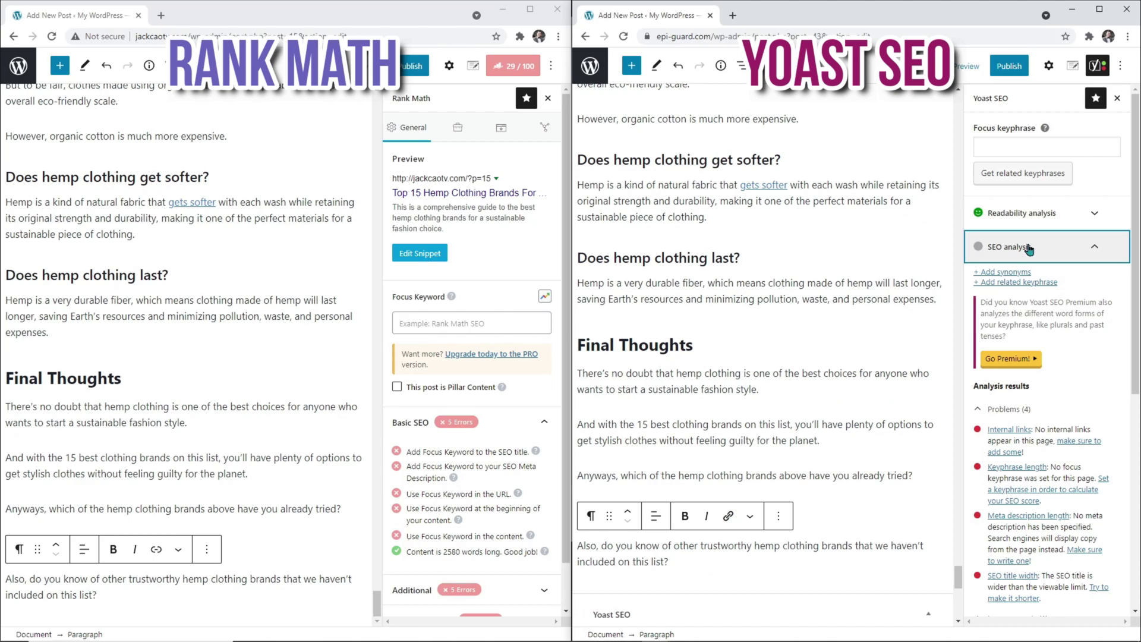
click(1064, 148)
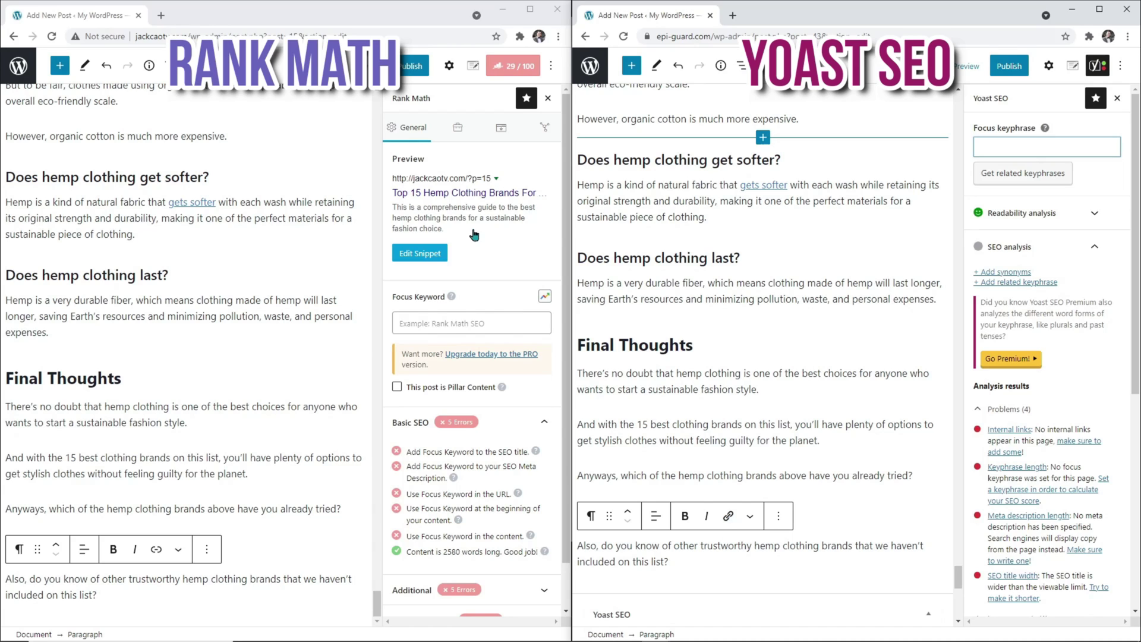
click(472, 315)
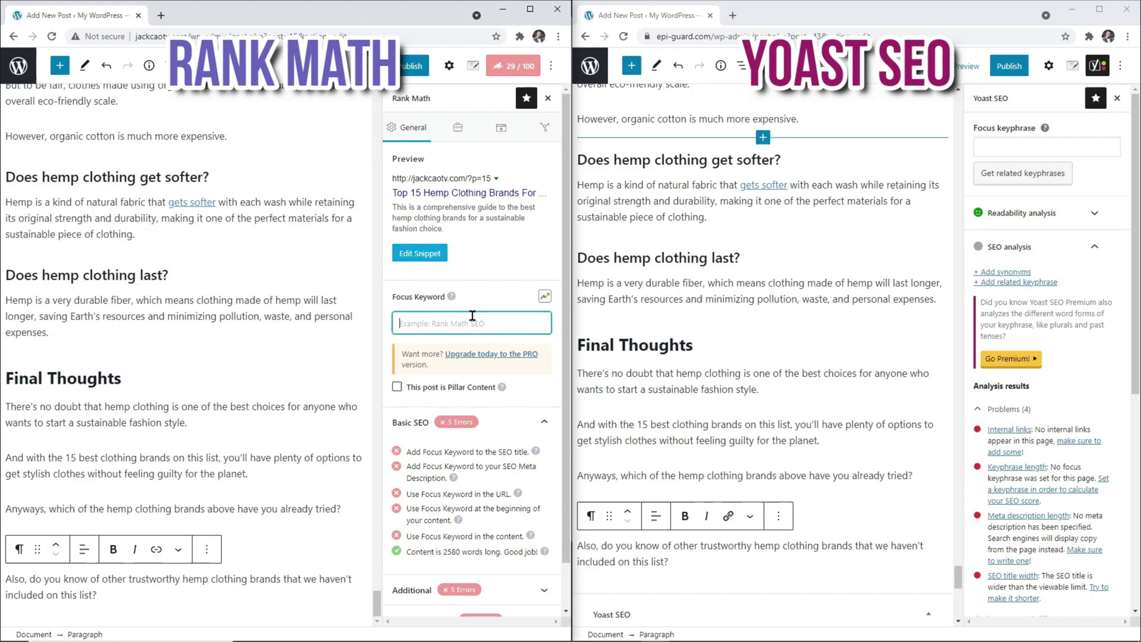
text(hemp clothing brands)
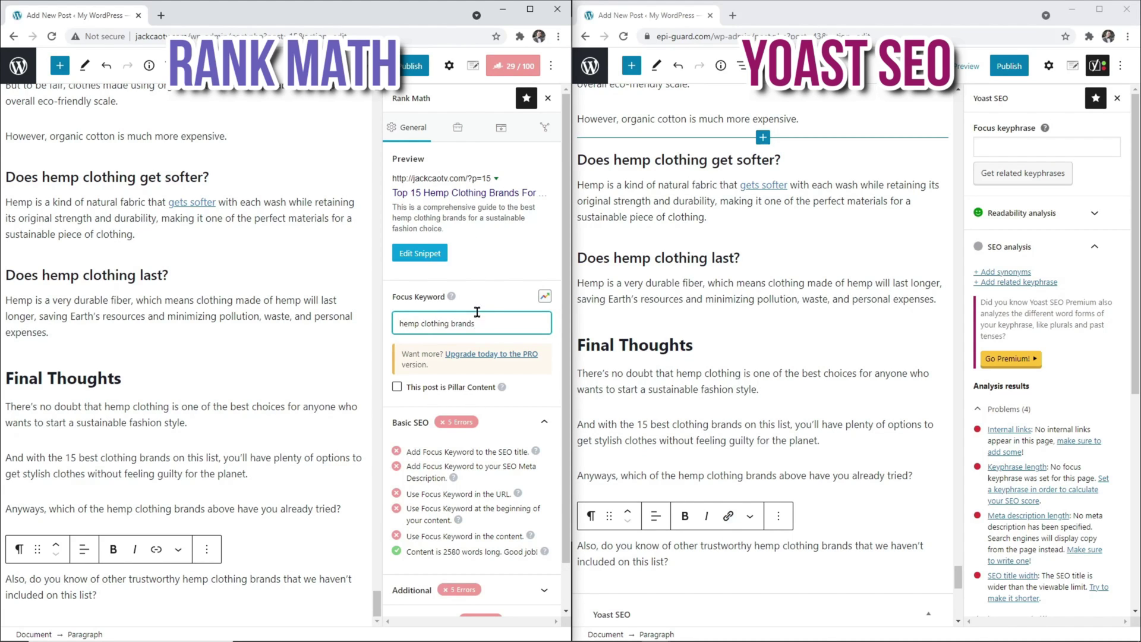
key(Return)
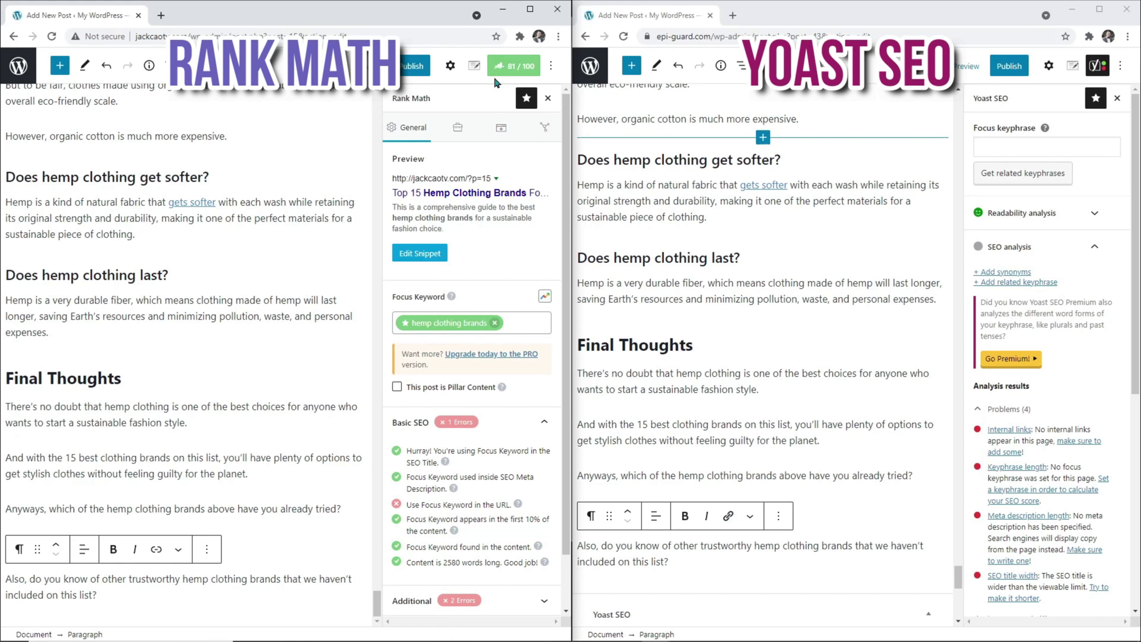
- Add 'mens hemp clothing' as a second keyword and review its additional and readability checks
click(524, 318)
text(mens hemp clothing)
key(Return)
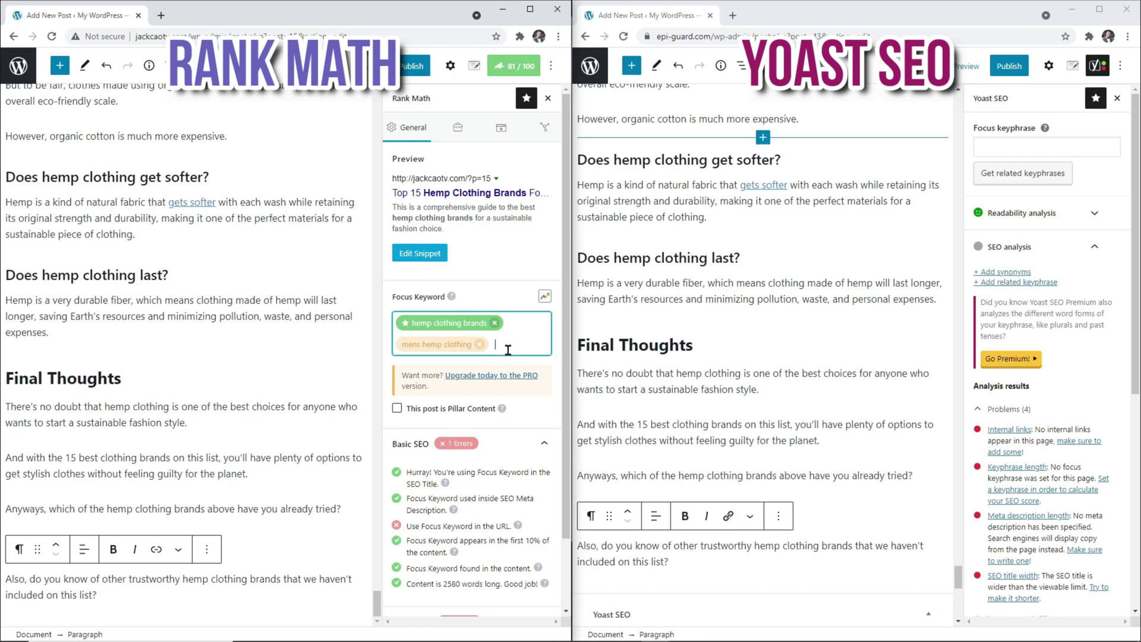
click(467, 345)
click(464, 359)
click(502, 571)
click(493, 580)
scroll(507, 343, up, 8)
- Add 'affordable hemp clothing', 'hemp clothing for women' and 'hemp clothing advantages' as further keywords
click(507, 343)
text(affordable hemp clothing)
key(Return)
text(hemp clothing for women)
key(Return)
text(hemp clothing advantages, hem)
key(Return)
text(hemp clothing for men)
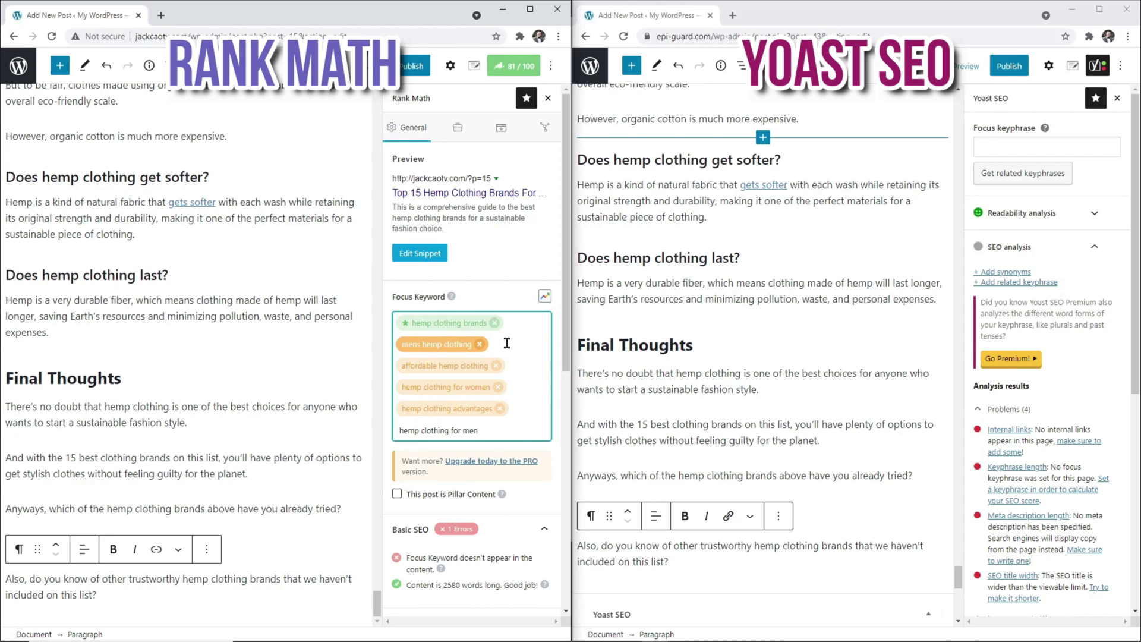
key(ctrl+a)
key(BackSpace)
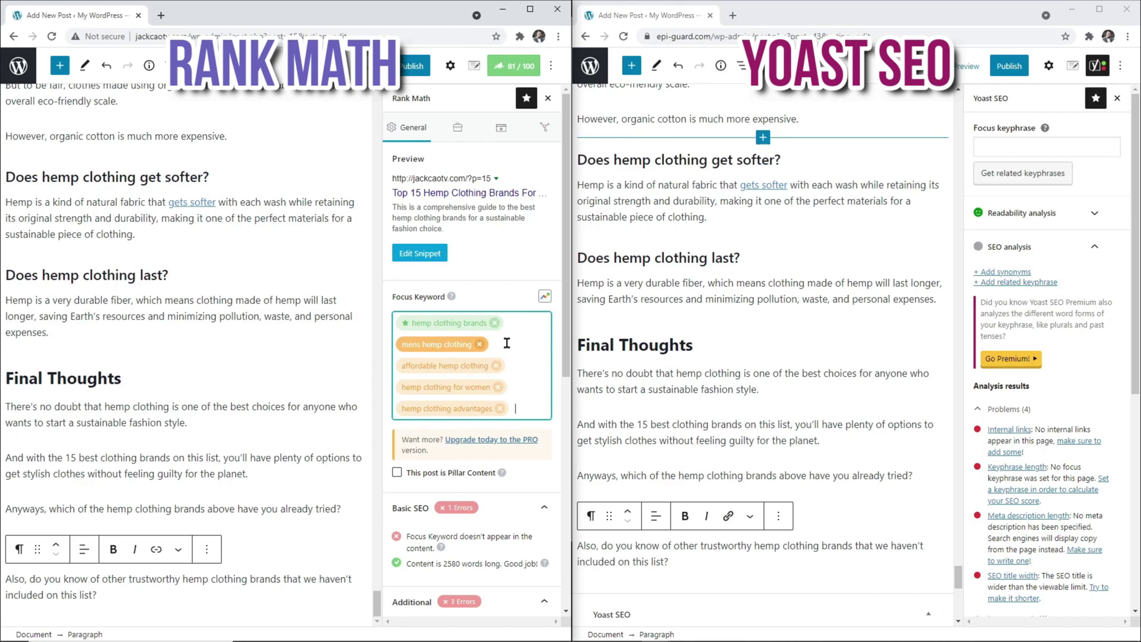
key(alt+Tab)
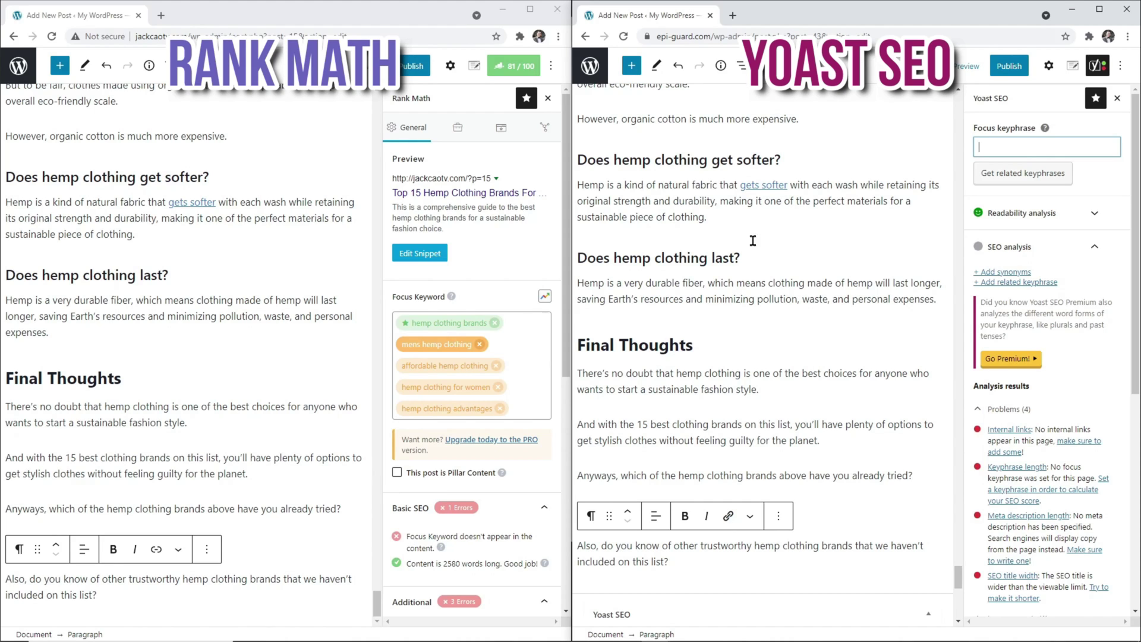
- Paste 'hemp clothing brands' as Yoast's focus keyphrase and dismiss the Premium related-keyphrase upsell
key(ctrl+v)
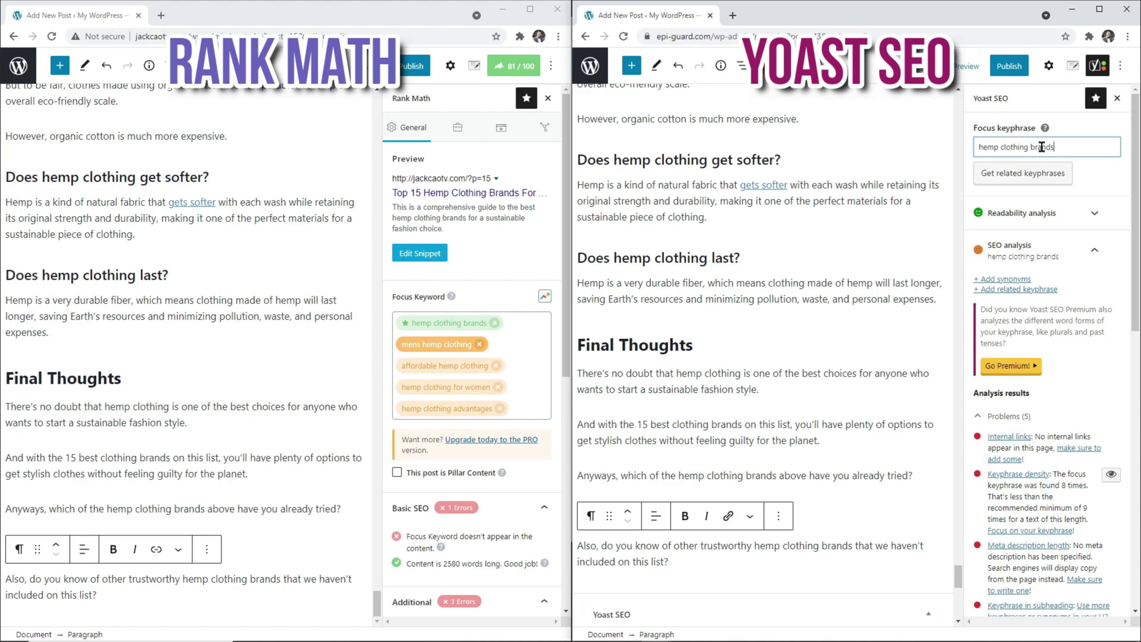
click(1045, 290)
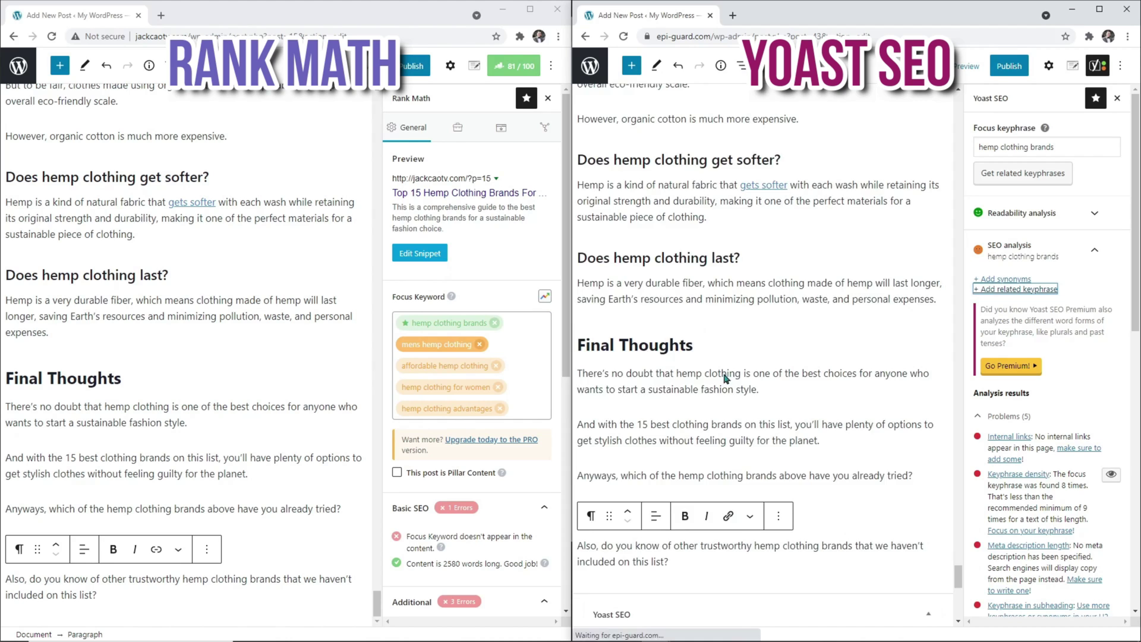
scroll(800, 369, down, 15)
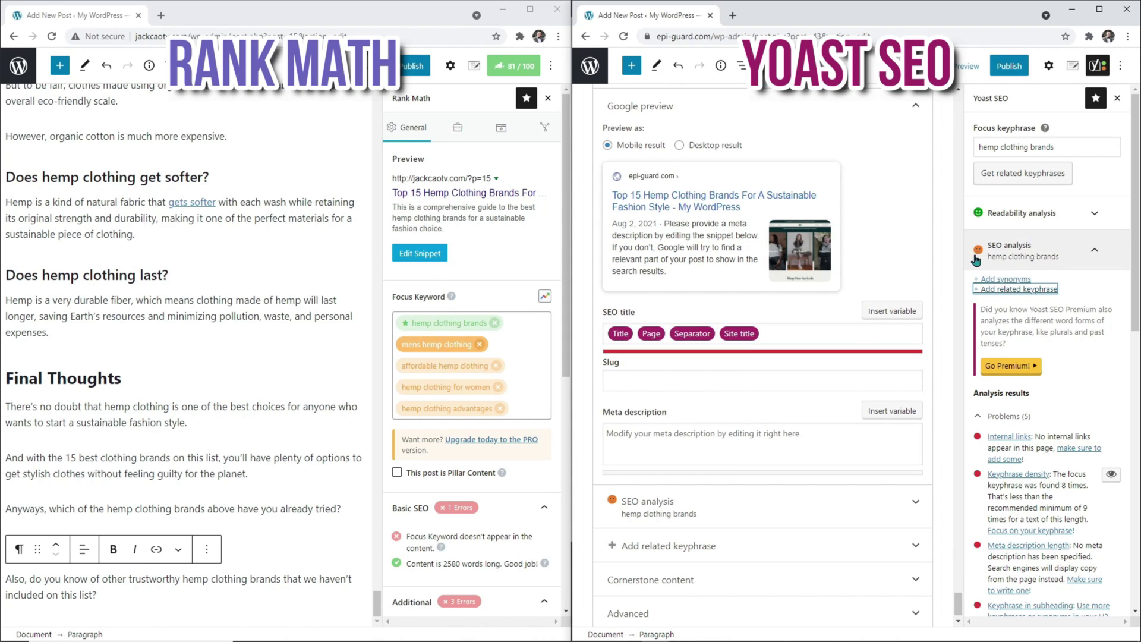
- Open yoast.com's Premium-vs-free comparison and highlight the real-time internal linking suggestions entry
click(793, 333)
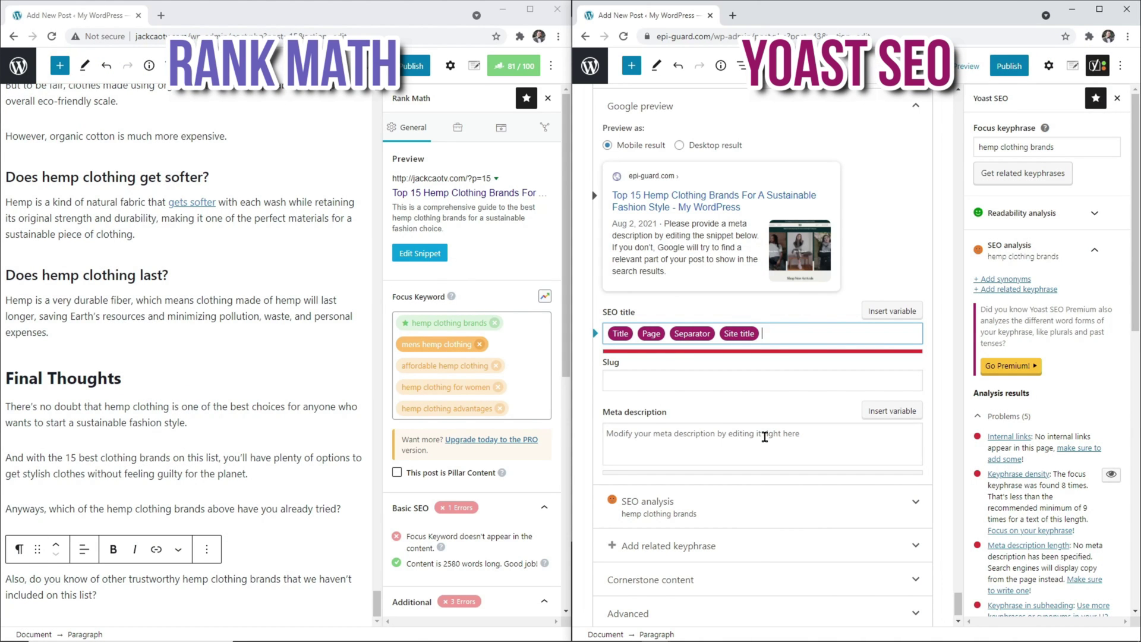
click(1011, 365)
drag(601, 303, 686, 365)
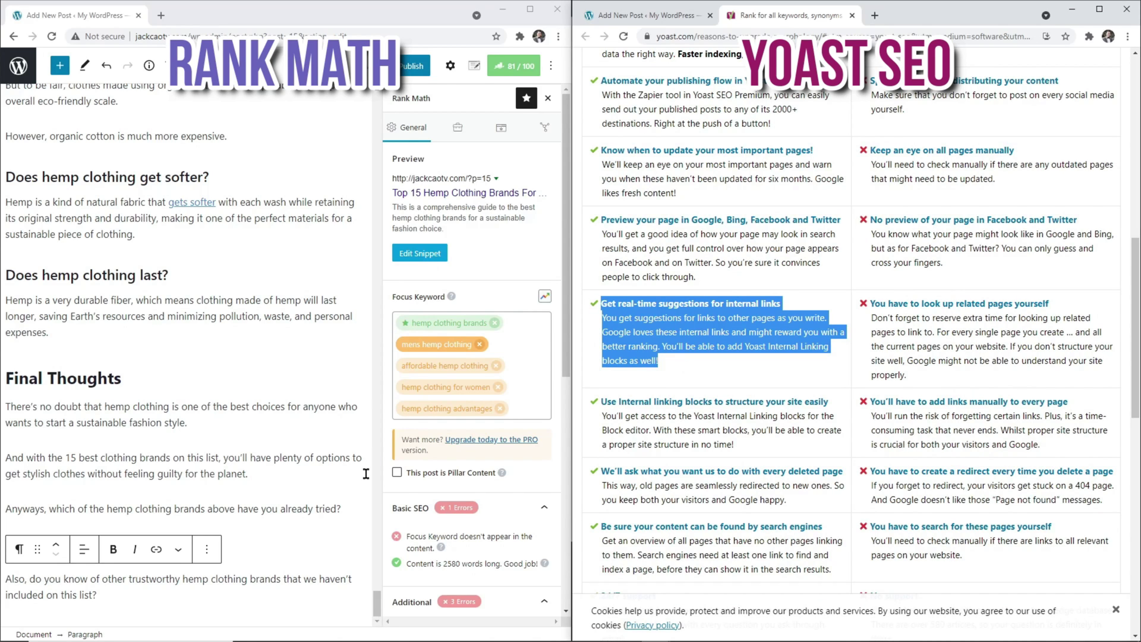
- Mark the post as pillar content and show its own settings and link suggestions
click(396, 472)
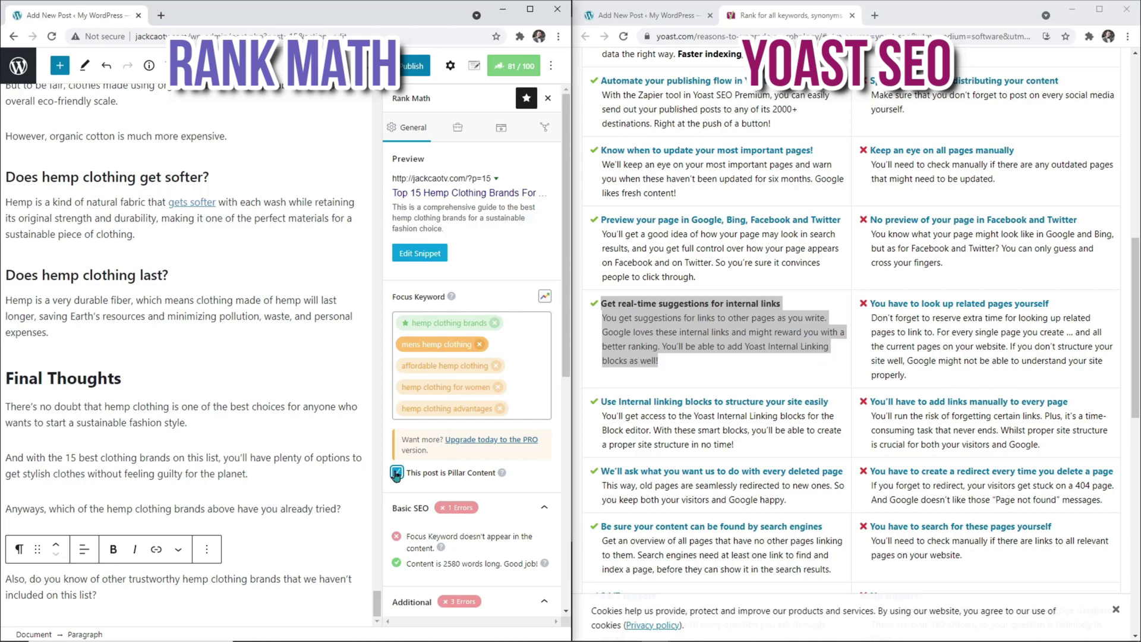
click(451, 65)
click(409, 98)
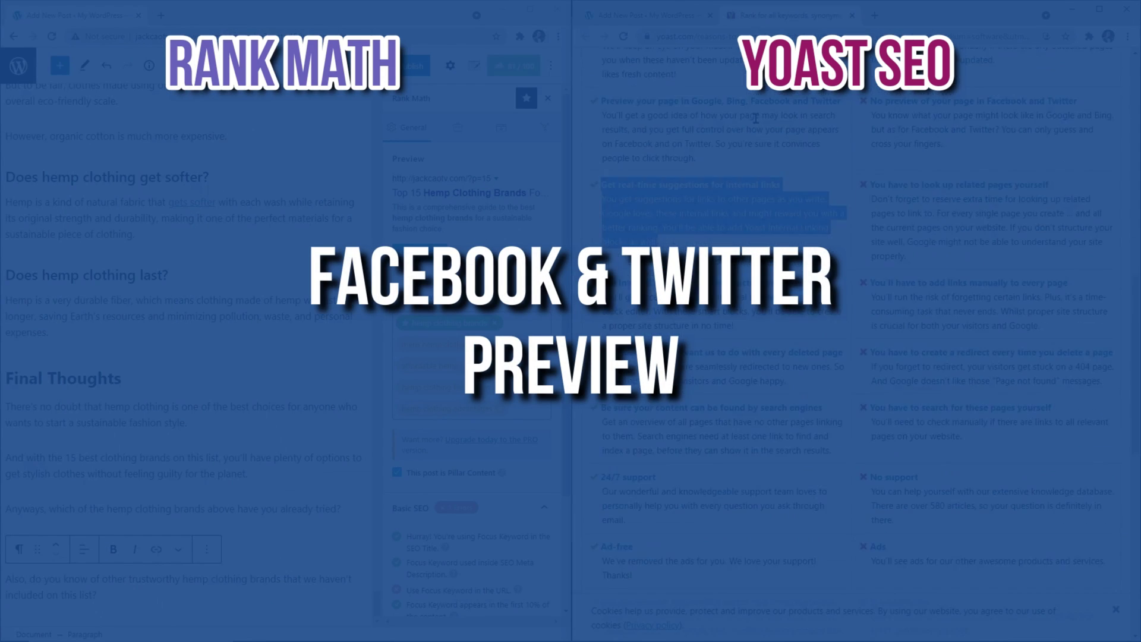
scroll(756, 117, up, 8)
scroll(755, 118, down, 5)
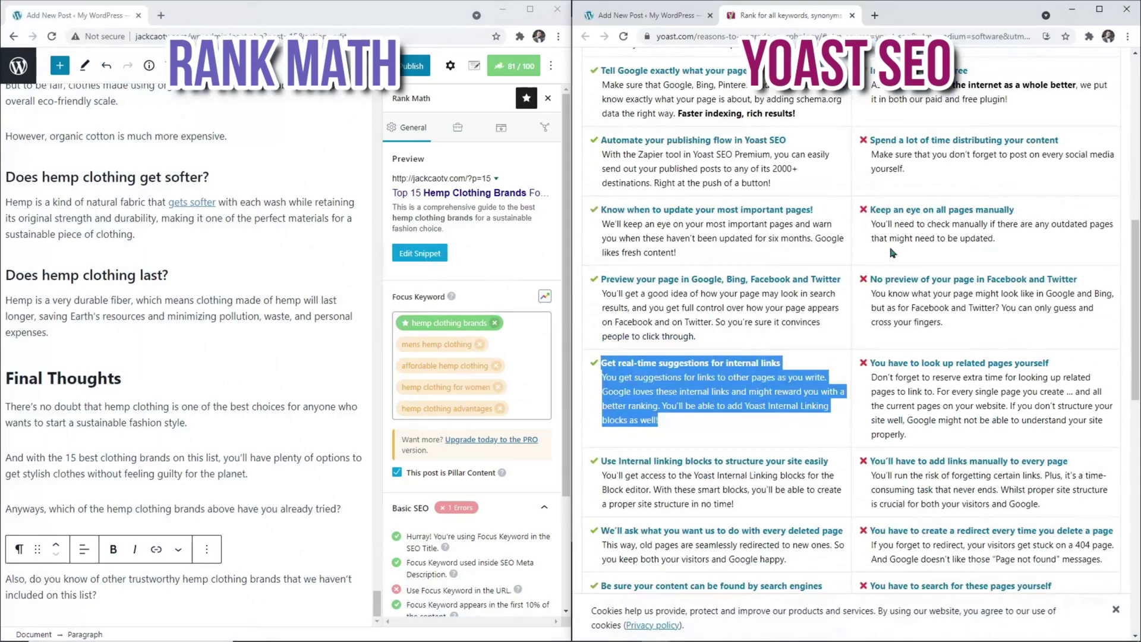
drag(889, 279, 1088, 283)
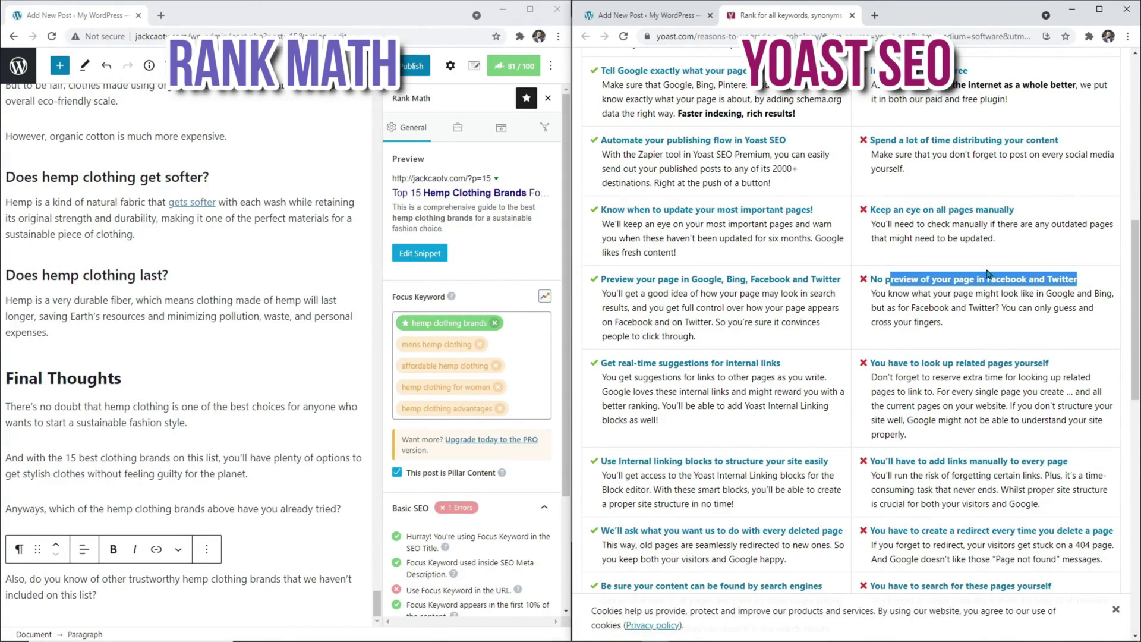
click(796, 304)
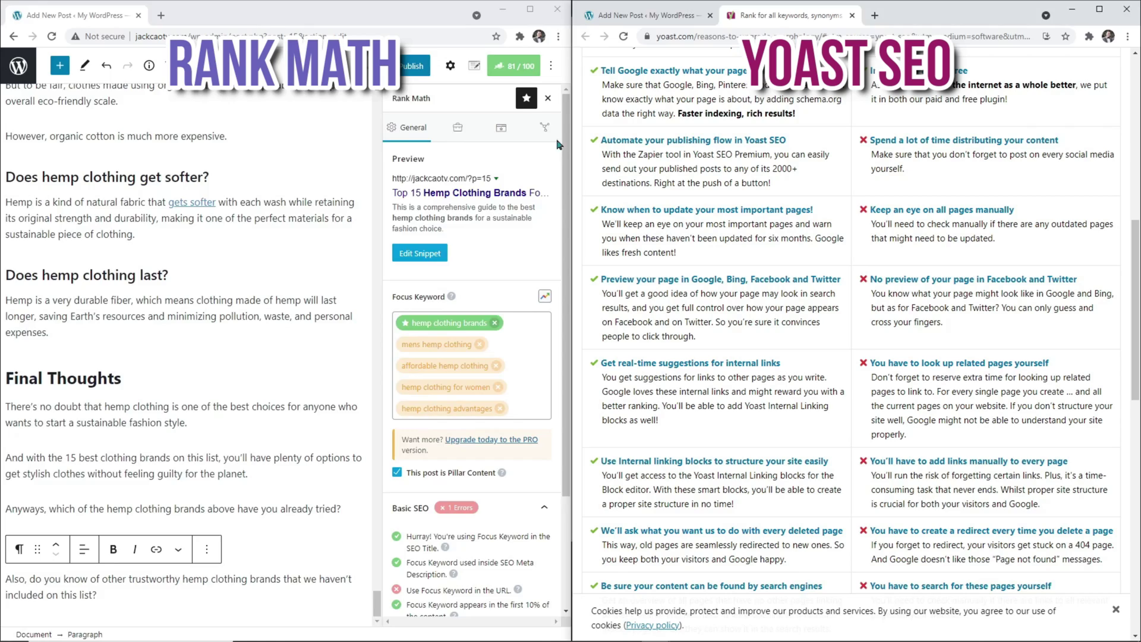
- Preview the post's Twitter card in Rank Math's social snippet editor
click(545, 127)
click(420, 237)
click(342, 220)
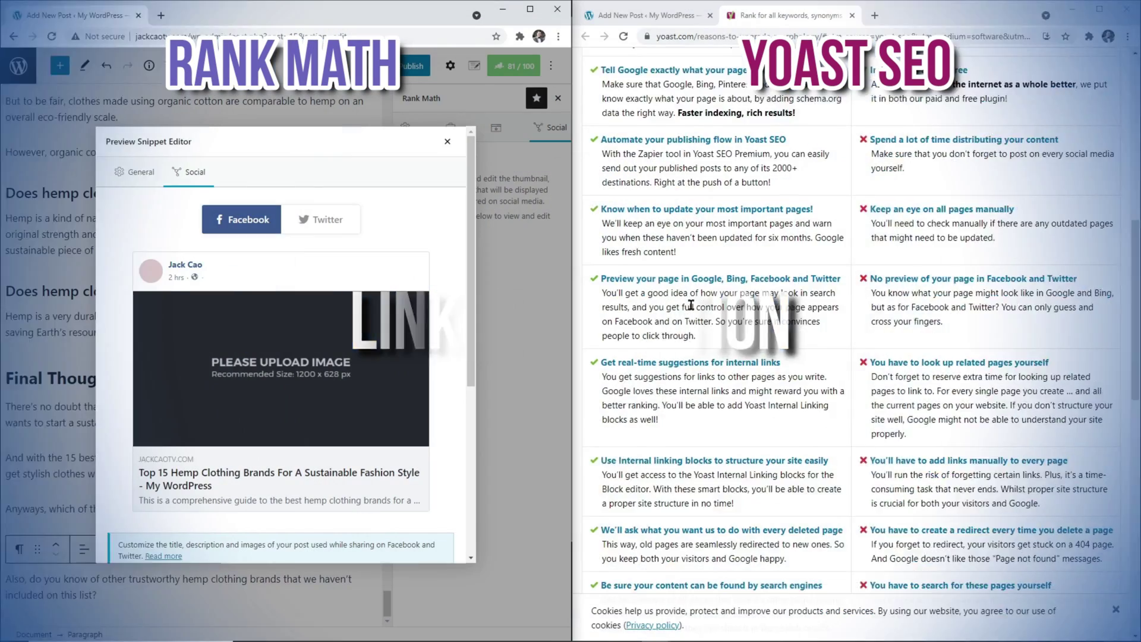
- Highlight the redirect-on-delete feature description on Yoast's comparison page
scroll(691, 305, down, 3)
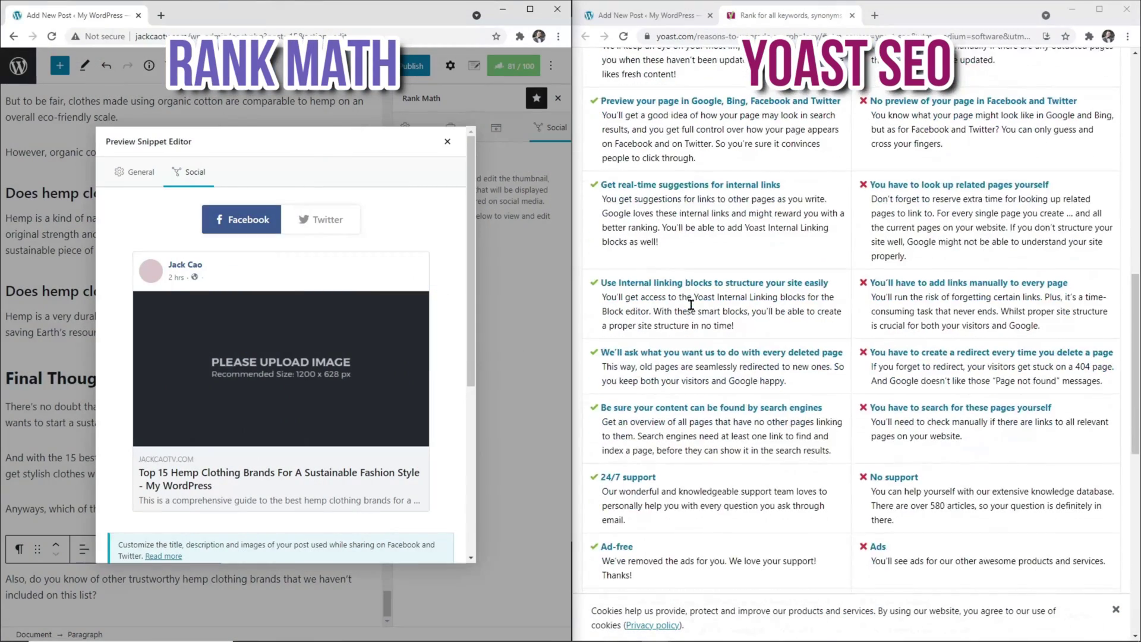
click(606, 352)
drag(607, 352, 782, 381)
drag(783, 380, 784, 381)
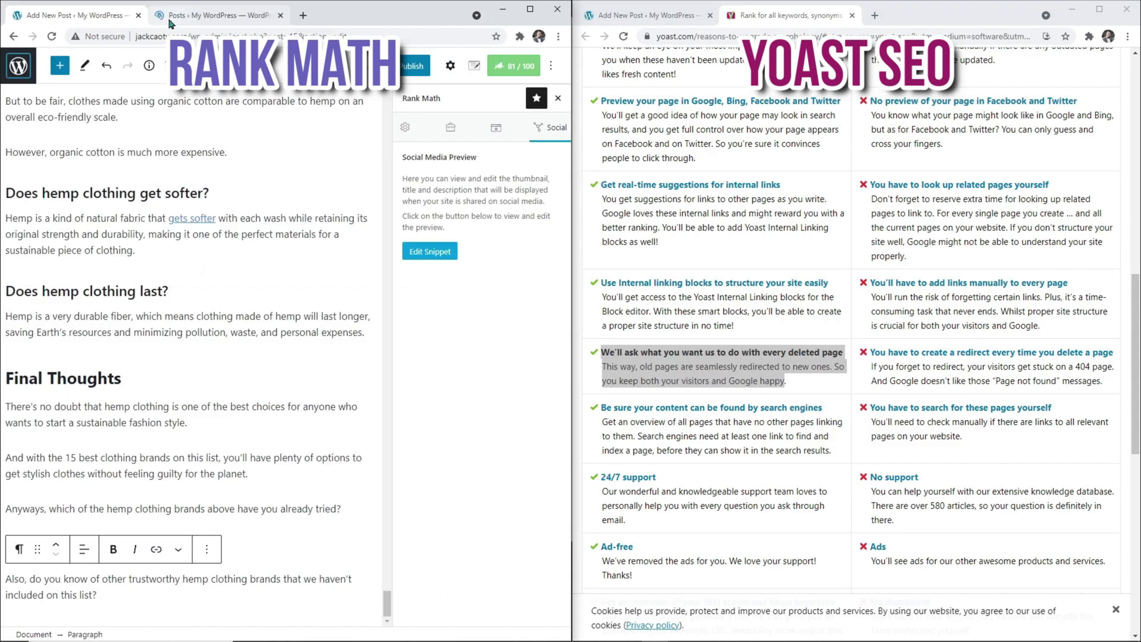
- Switch on Rank Math's 404 Monitor module and open its 404 Monitor page
click(178, 357)
mouse_move(12, 194)
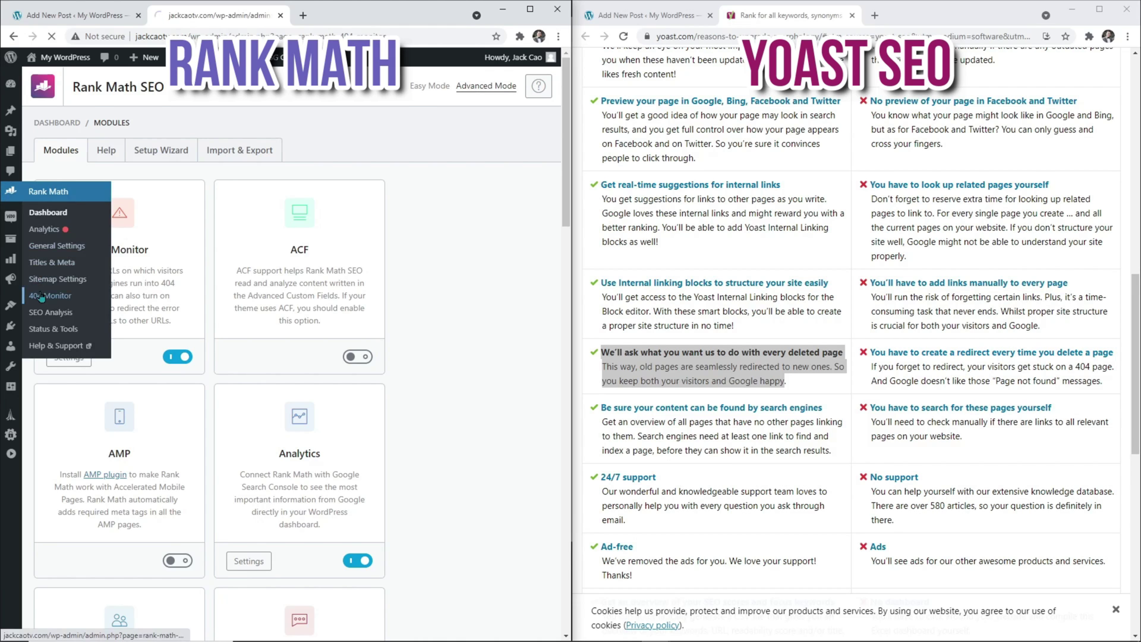
click(41, 296)
click(70, 23)
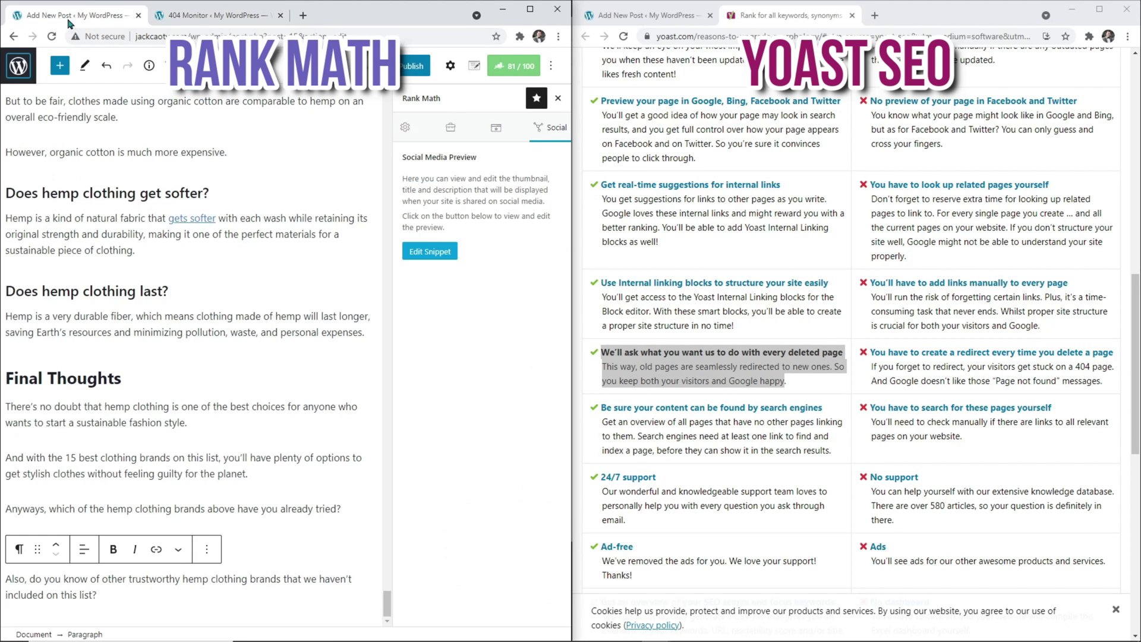
scroll(725, 295, up, 1)
scroll(725, 295, up, 2)
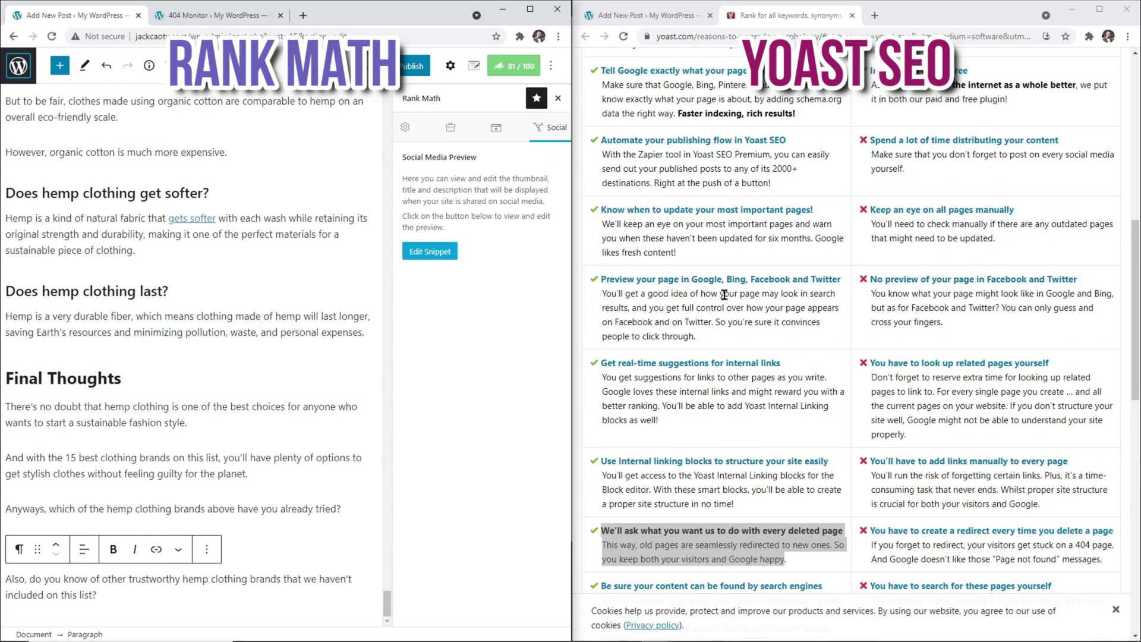
scroll(725, 295, down, 3)
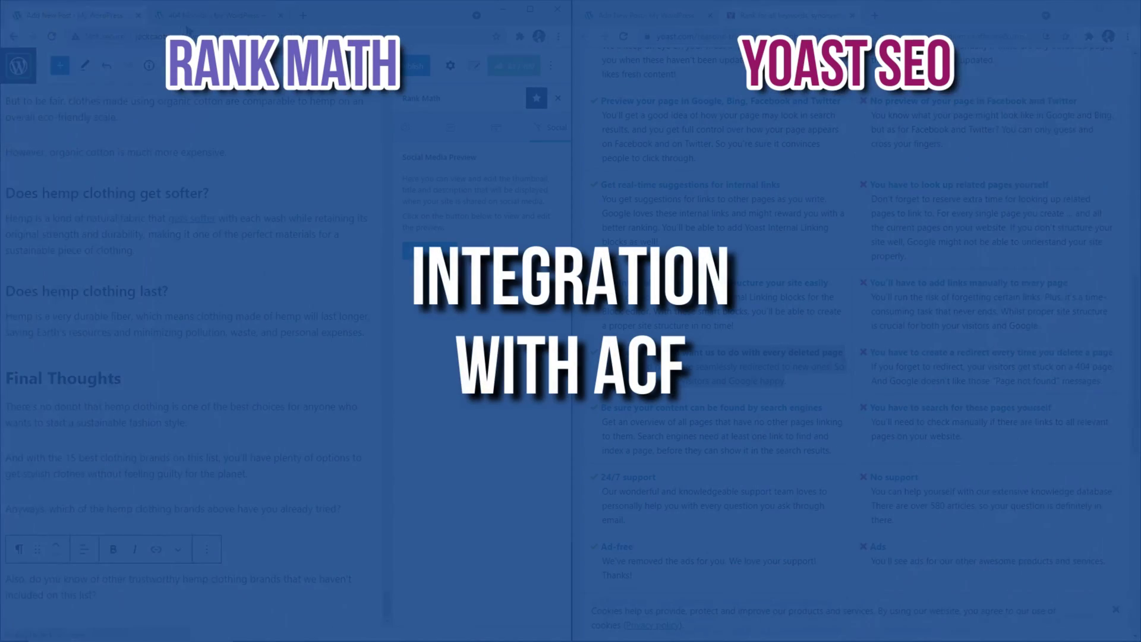
click(191, 24)
mouse_move(12, 192)
click(54, 218)
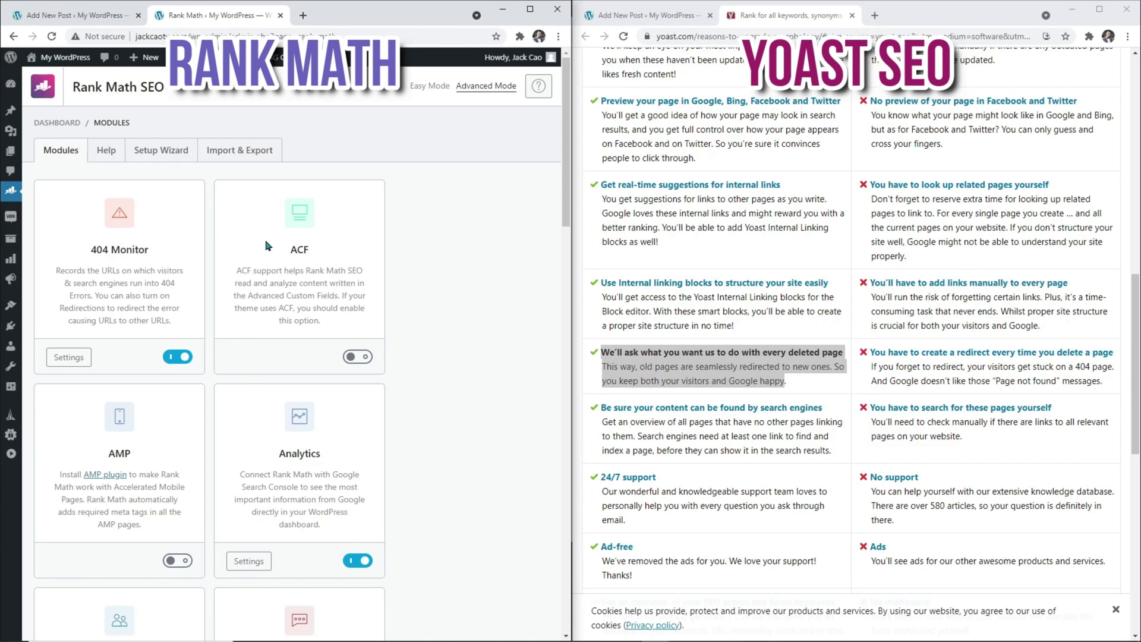
scroll(265, 246, down, 1)
scroll(266, 245, down, 1)
scroll(310, 218, down, 1)
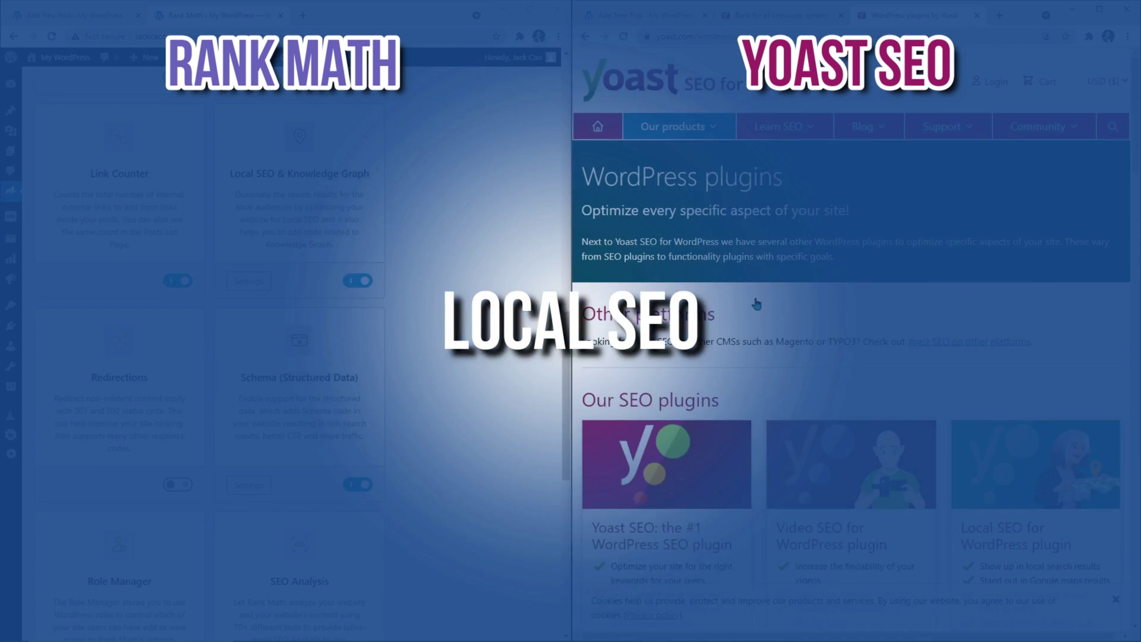
- Scroll Rank Math's Local SEO business details and view Yoast's opening hours settings
drag(1136, 103, 1135, 174)
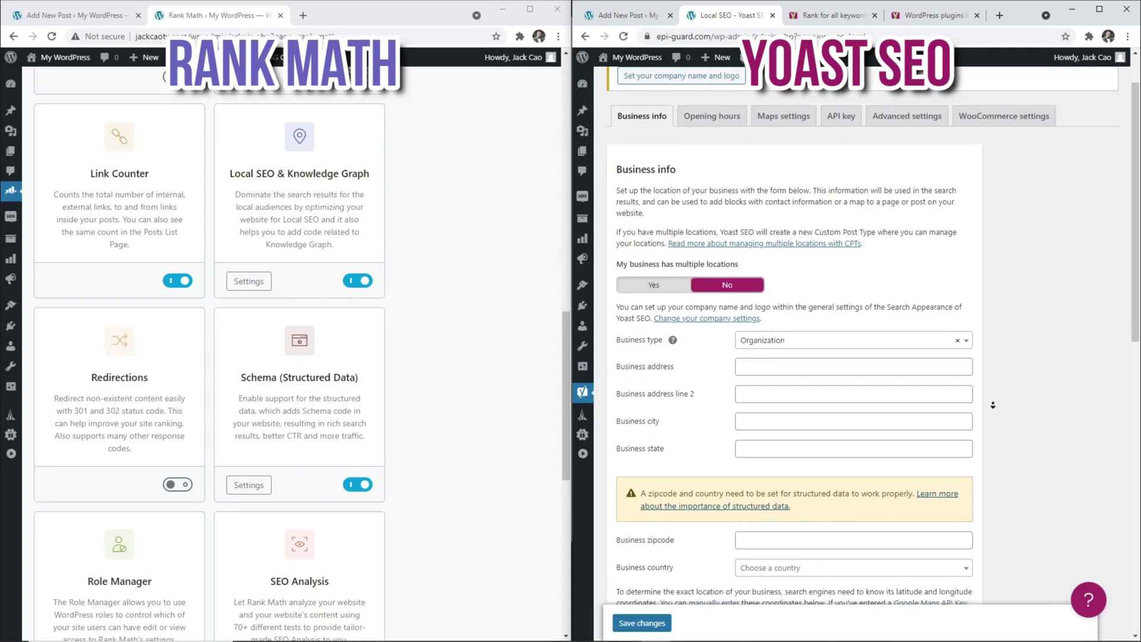
scroll(992, 408, down, 2)
scroll(992, 409, down, 6)
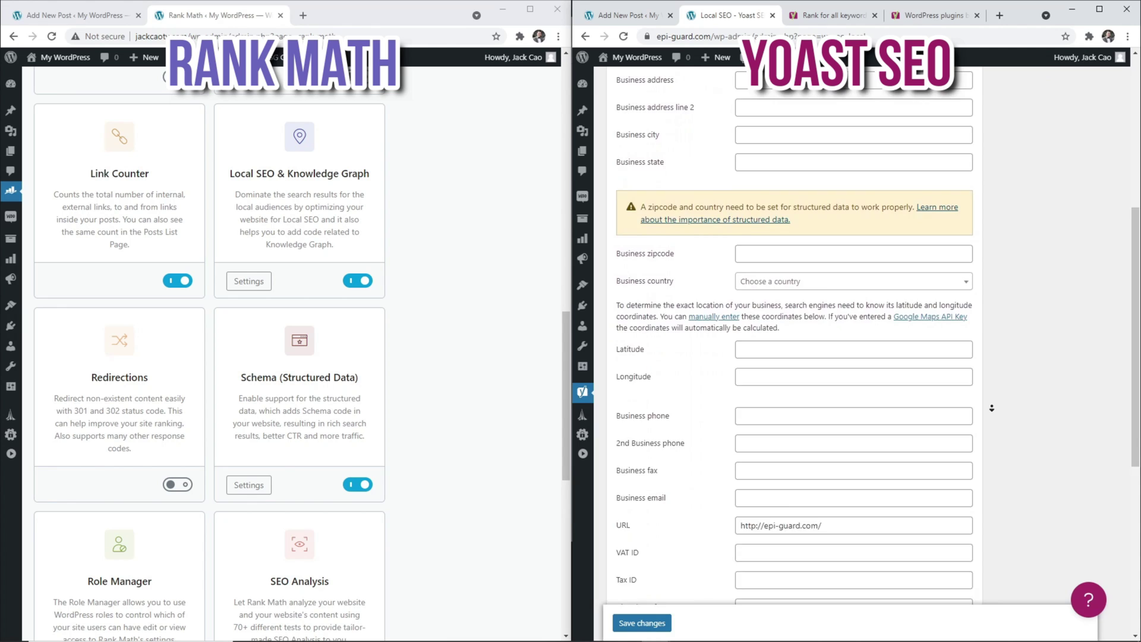
scroll(992, 369, up, 10)
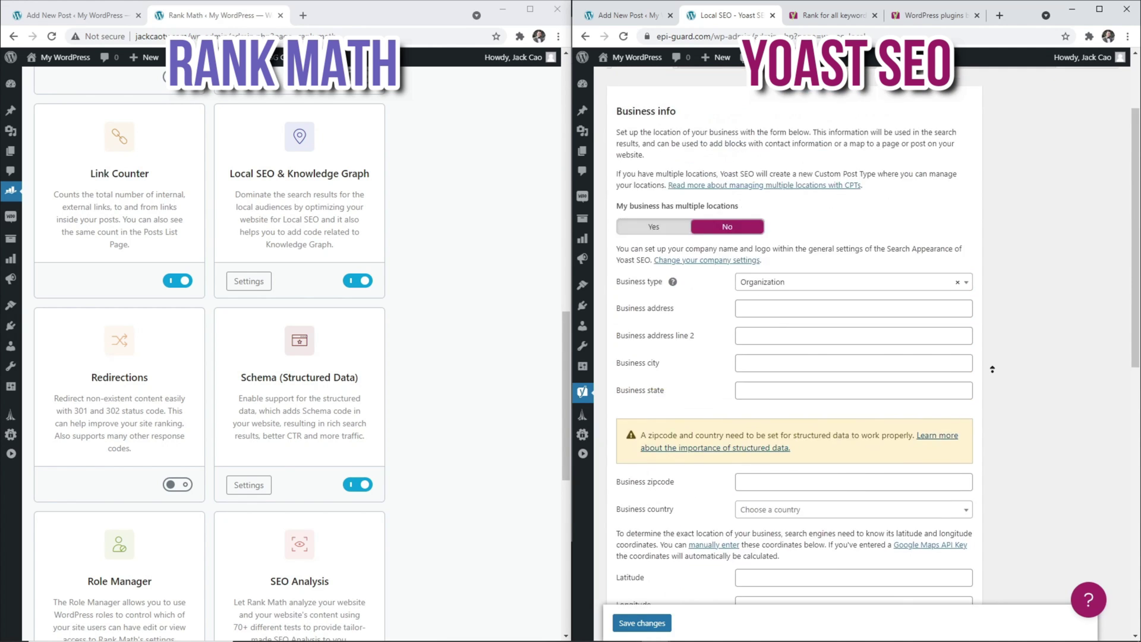
click(729, 155)
scroll(763, 256, down, 5)
scroll(763, 255, up, 5)
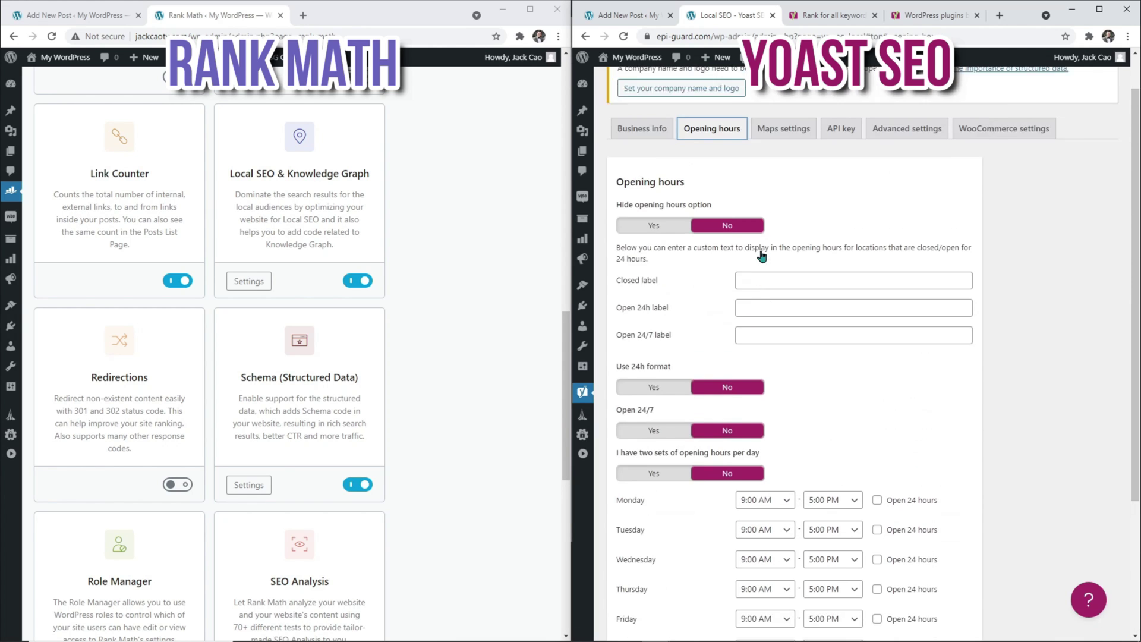
- View Yoast's maps settings and Google Maps API key field, then scroll Rank Math's Local SEO page
click(784, 177)
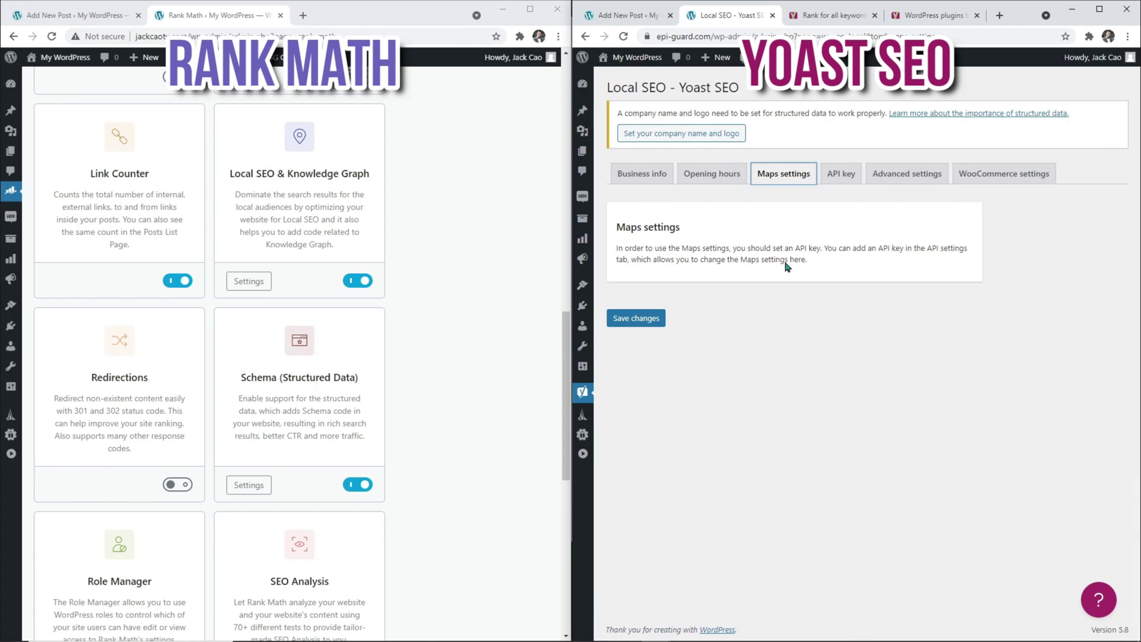
click(841, 178)
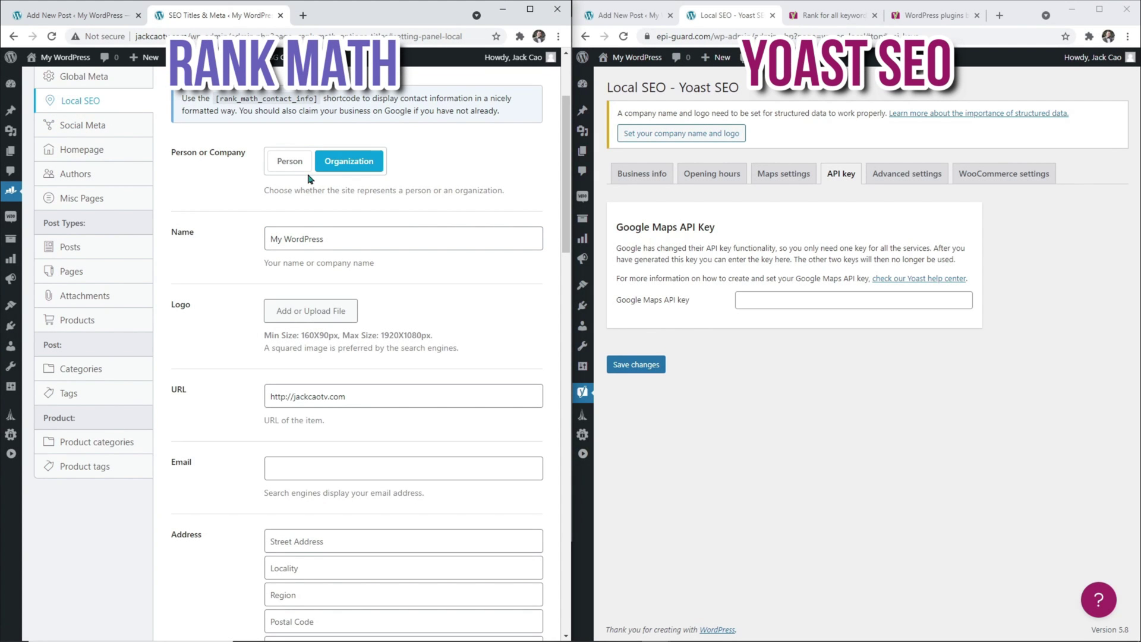
scroll(362, 181, down, 15)
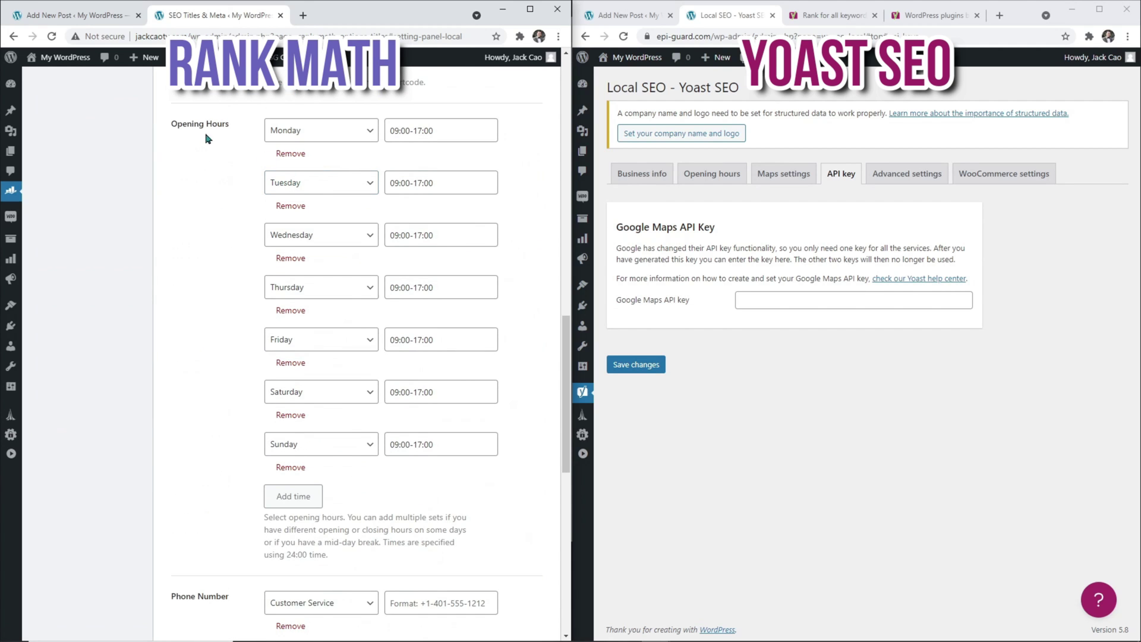
scroll(269, 139, down, 10)
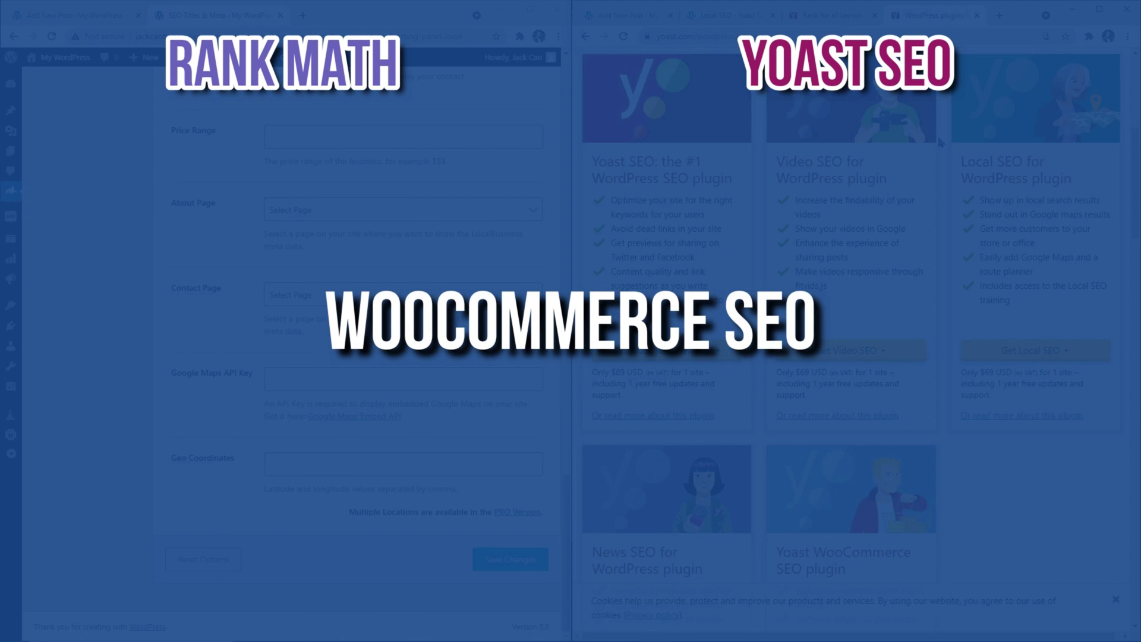
- Scroll the new product's Yoast SEO box, then find Rank Math's enabled WooCommerce module
scroll(941, 142, down, 5)
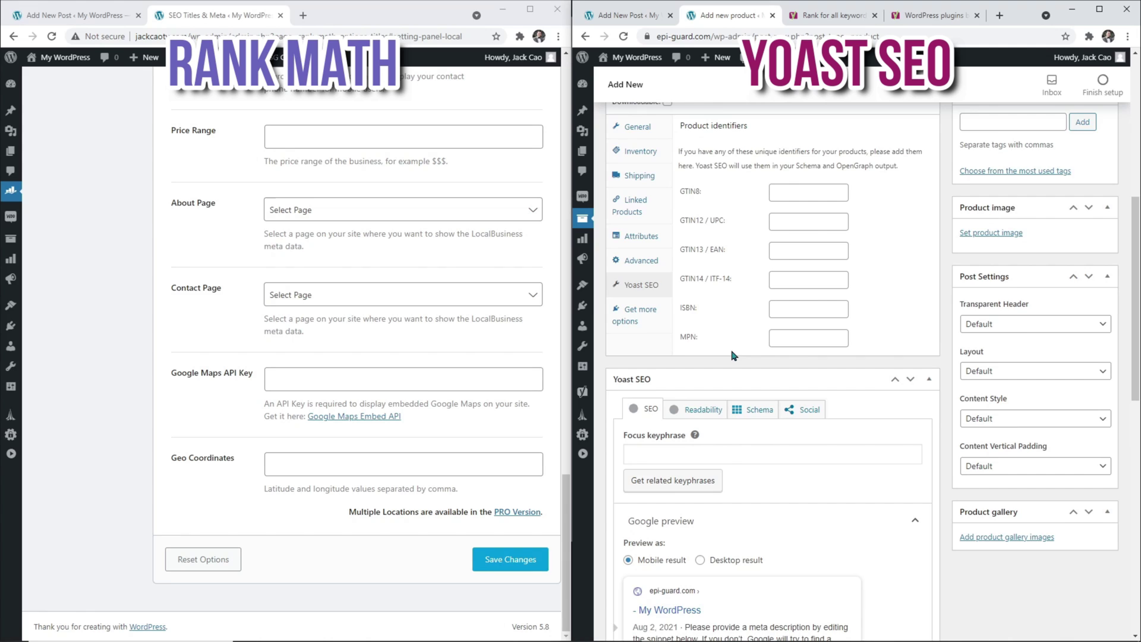
scroll(732, 352, down, 3)
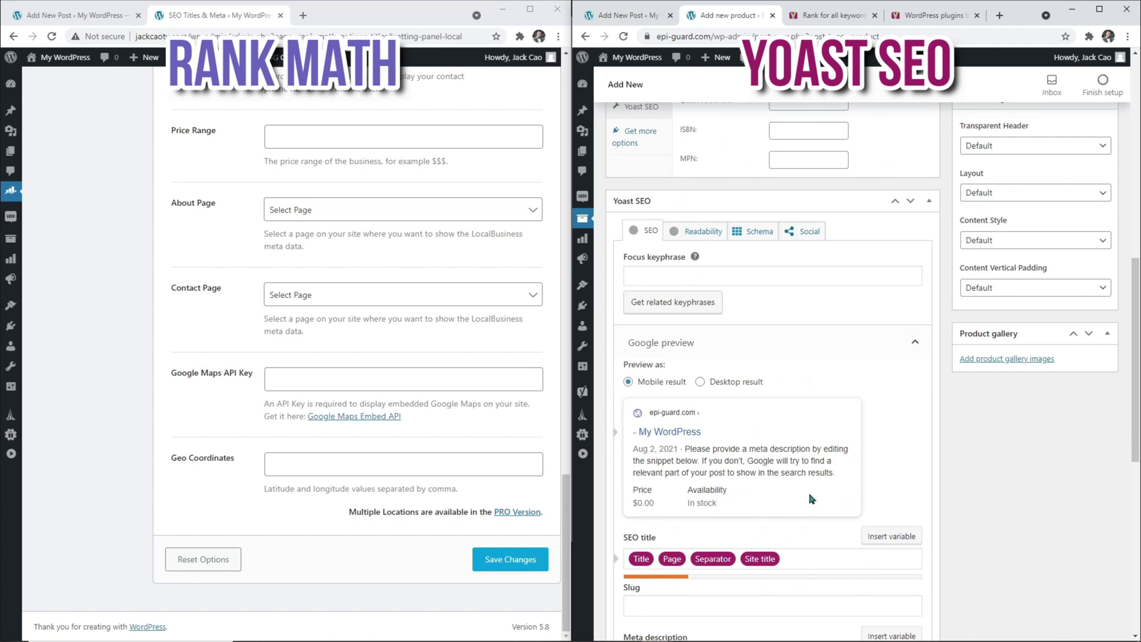
scroll(791, 476, down, 7)
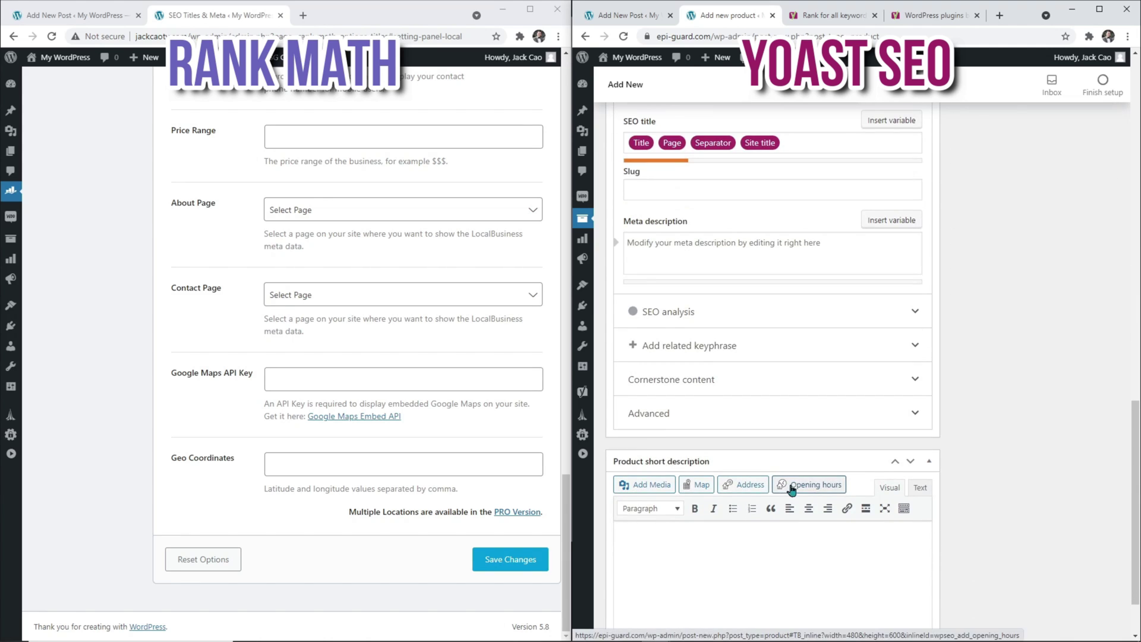
click(45, 212)
scroll(81, 227, down, 10)
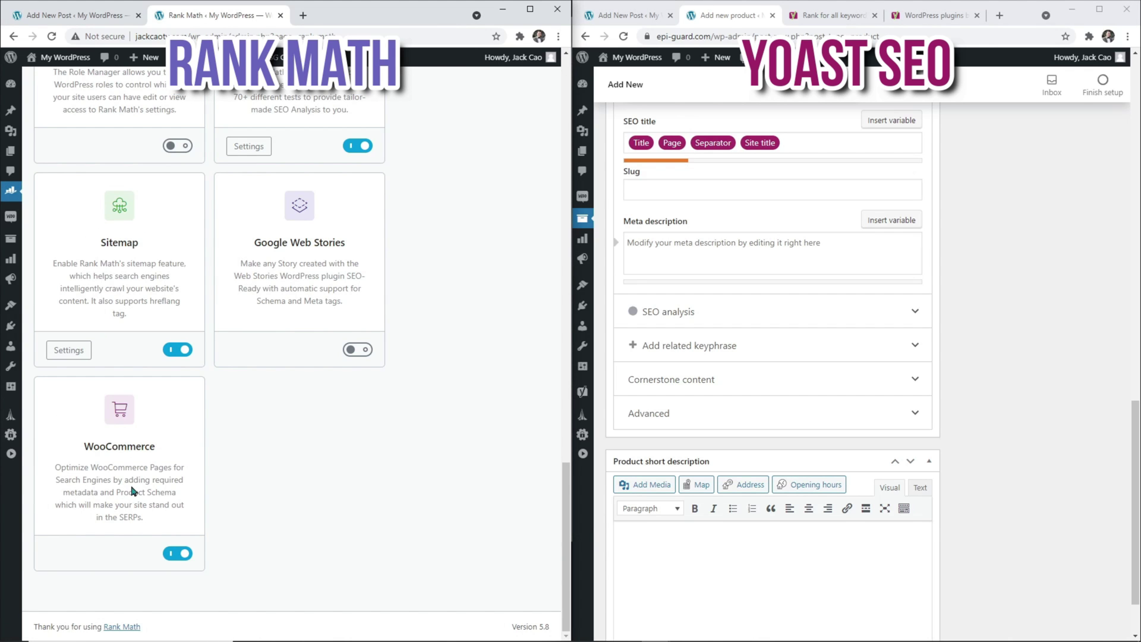
- Start a new WooCommerce product and jump to its Rank Math SEO box
mouse_move(11, 238)
click(49, 274)
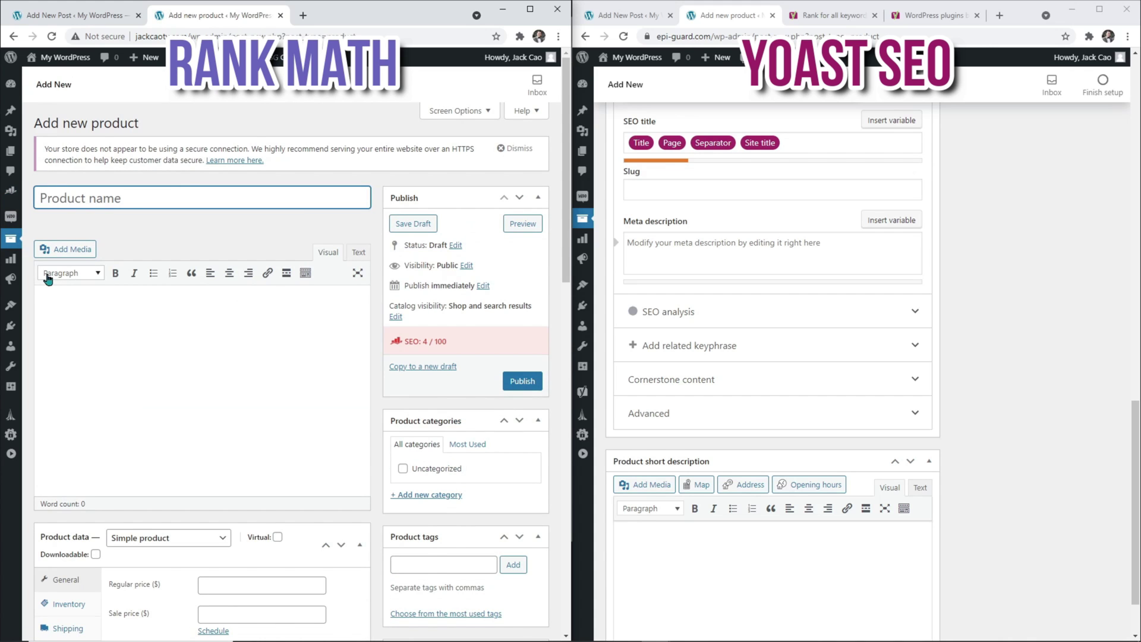
click(451, 331)
scroll(622, 388, up, 2)
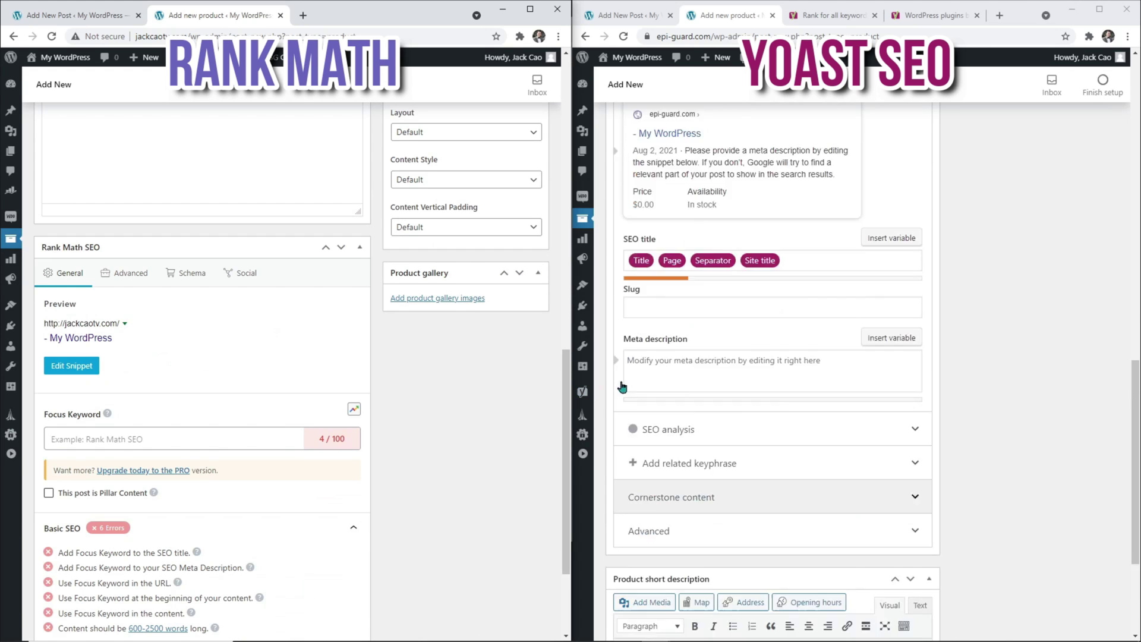
scroll(622, 388, up, 5)
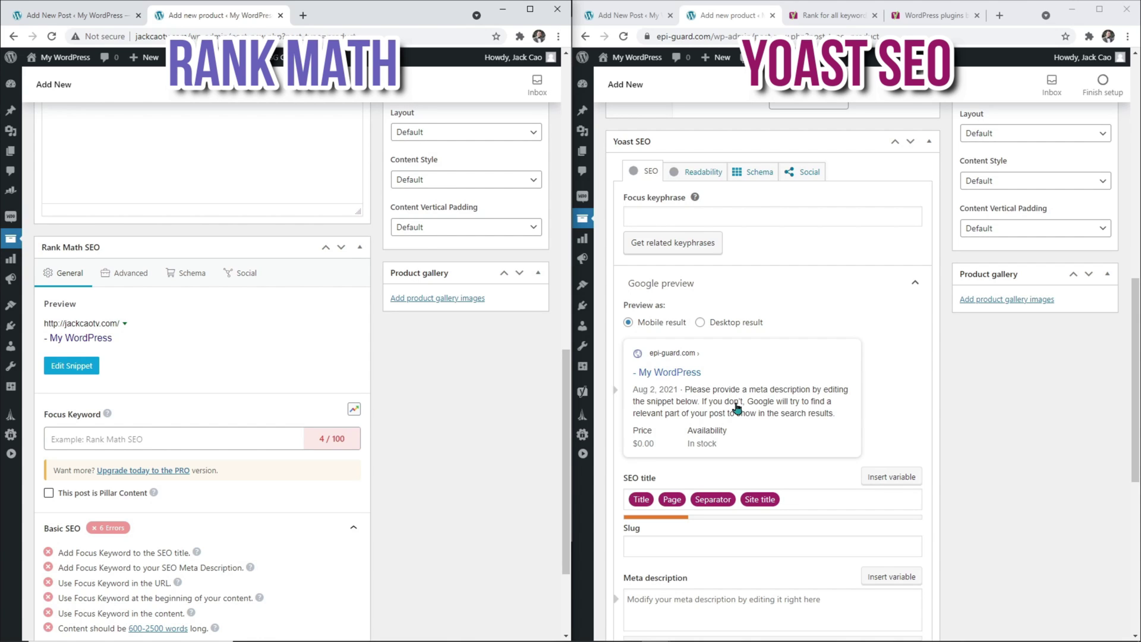
scroll(220, 449, down, 2)
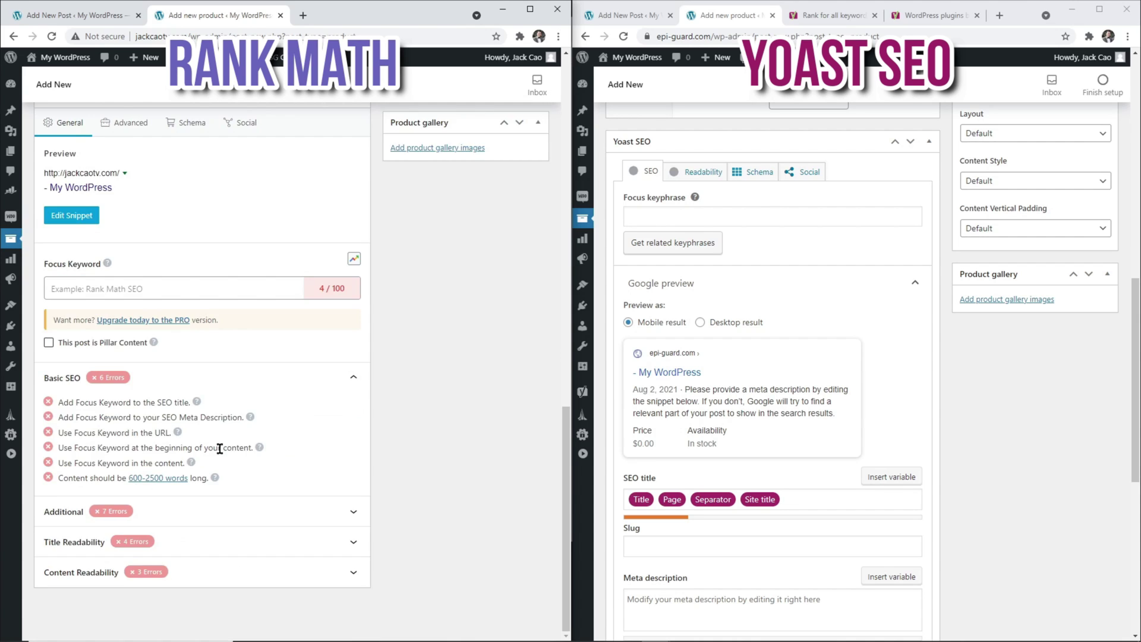
- View the product's WooCommerce Product schema, then its inventory, shipping and linked products settings
click(189, 123)
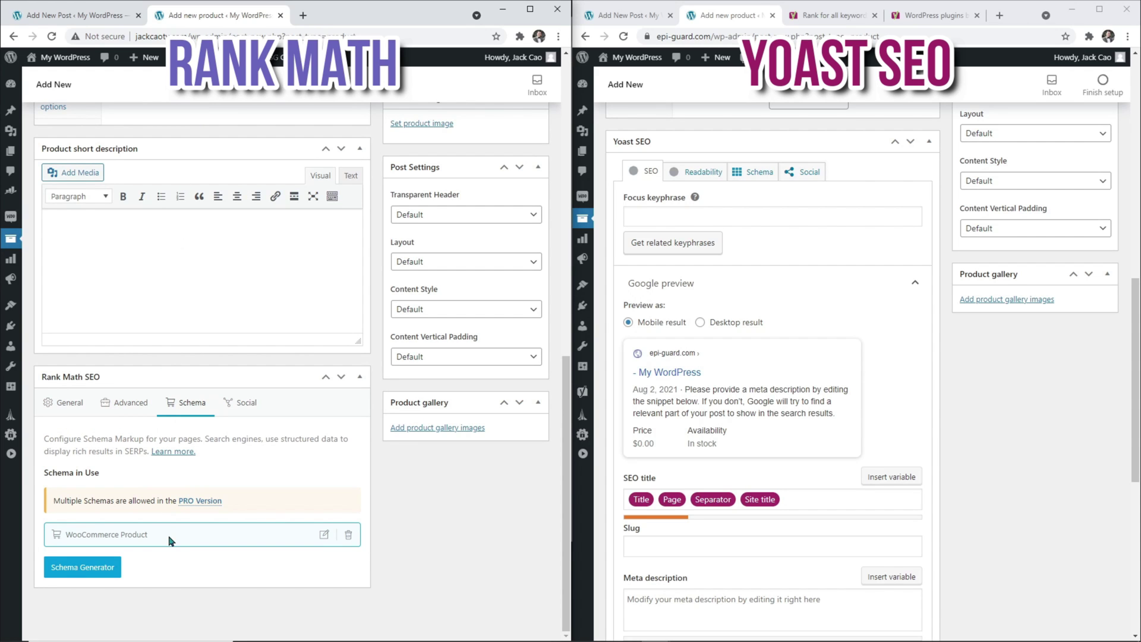
scroll(169, 540, up, 6)
click(72, 319)
click(73, 340)
click(65, 368)
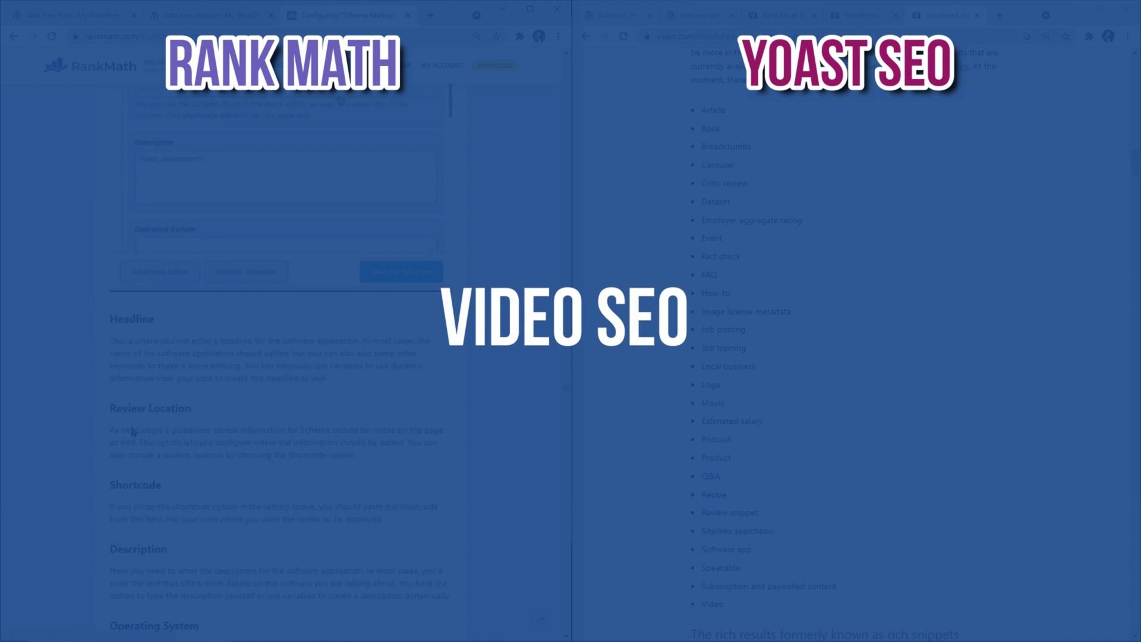
- Scroll through Rank Math's Video schema builder documentation
scroll(397, 404, down, 4)
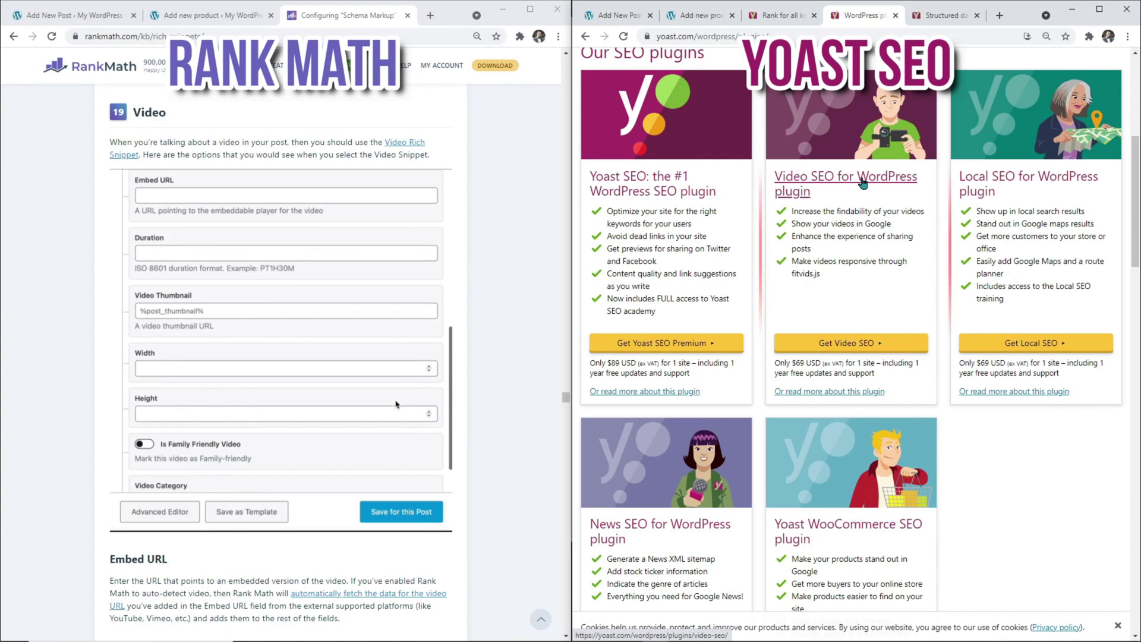
scroll(397, 404, down, 1)
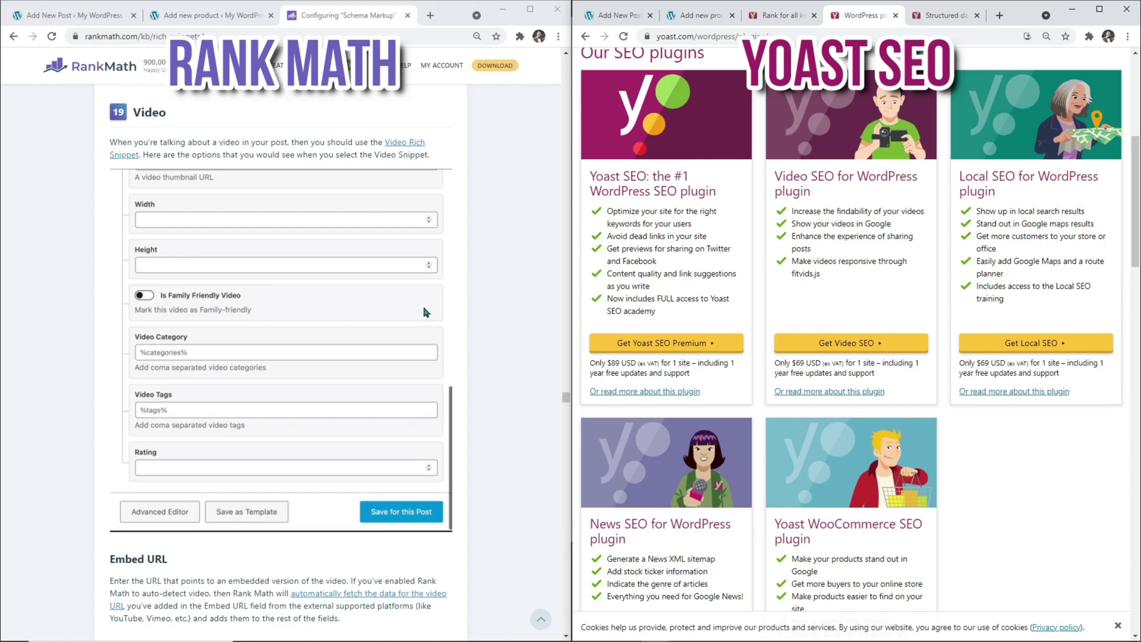
scroll(426, 312, down, 4)
drag(142, 345, 215, 345)
scroll(396, 156, up, 2)
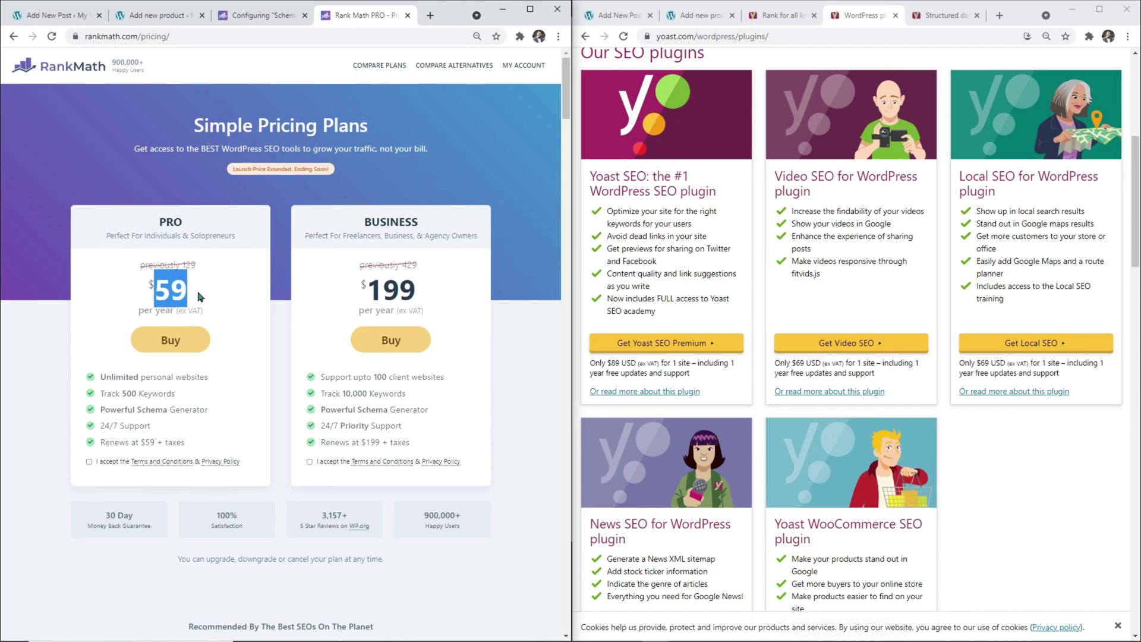
- Highlight the PRO plan's 'Unlimited personal websites' perk, then view Rank Math's competitor comparison table
drag(94, 381, 207, 380)
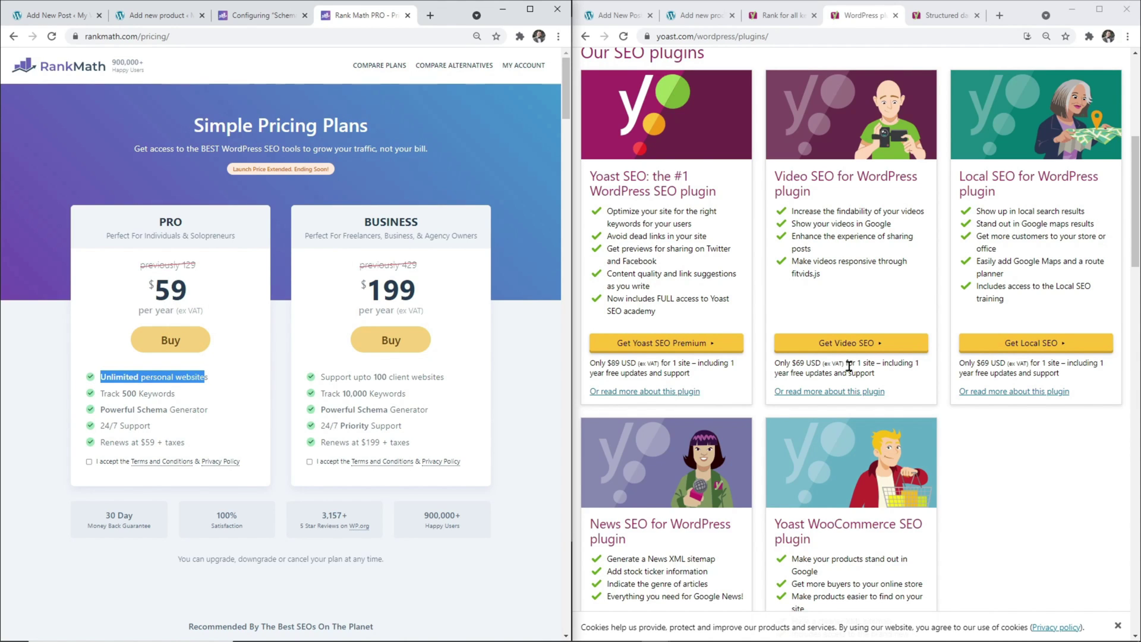
scroll(850, 366, down, 1)
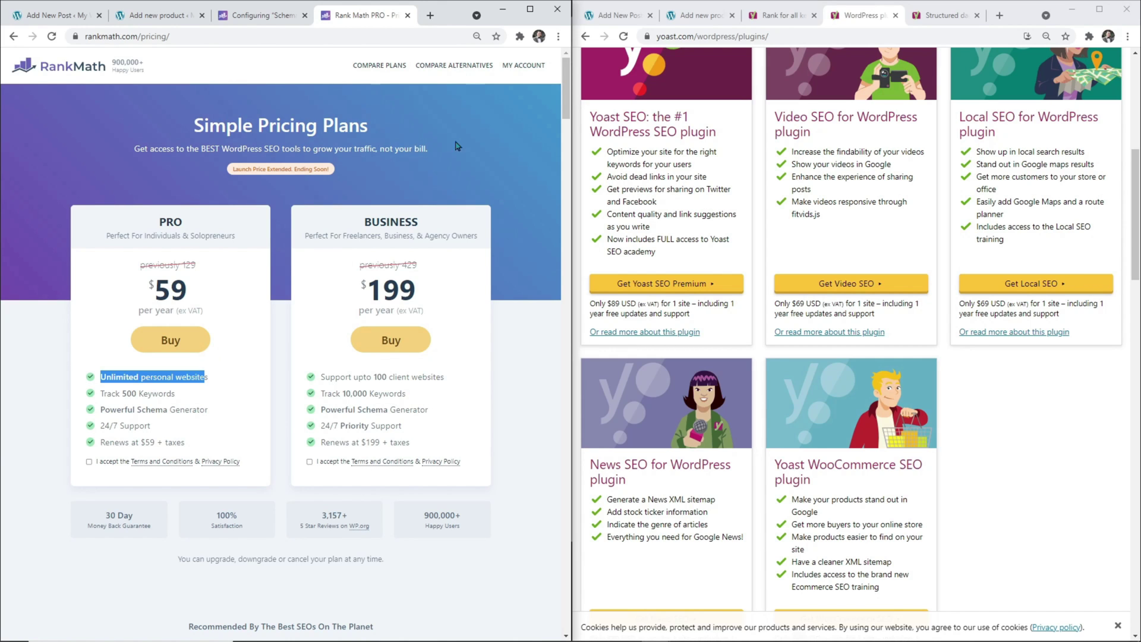
click(454, 66)
scroll(478, 141, down, 6)
scroll(478, 140, down, 6)
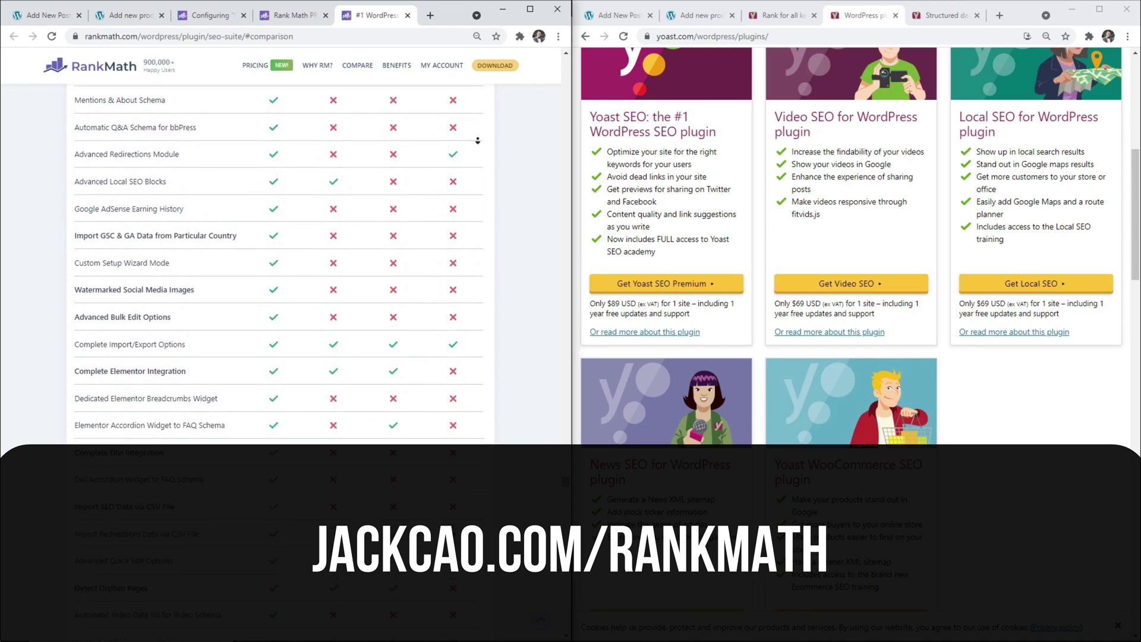
- Scroll to the Free vs PRO vs Business table, showing Keyword Rank Tracker's 500 or 10,000 keywords
scroll(477, 140, down, 5)
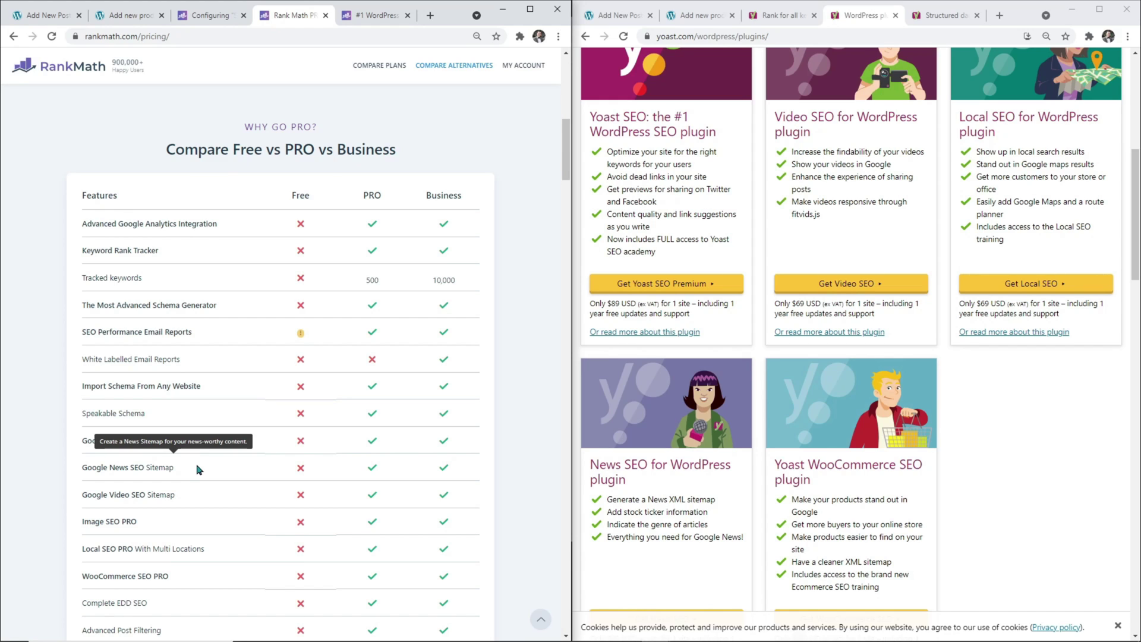
scroll(198, 470, down, 1)
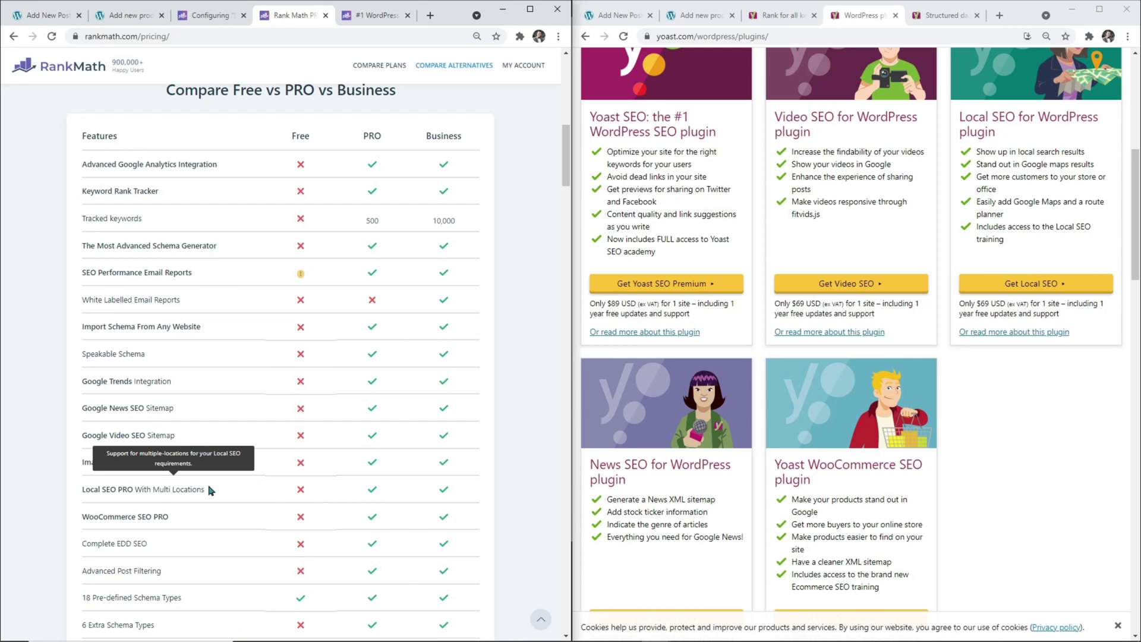
scroll(209, 485, down, 5)
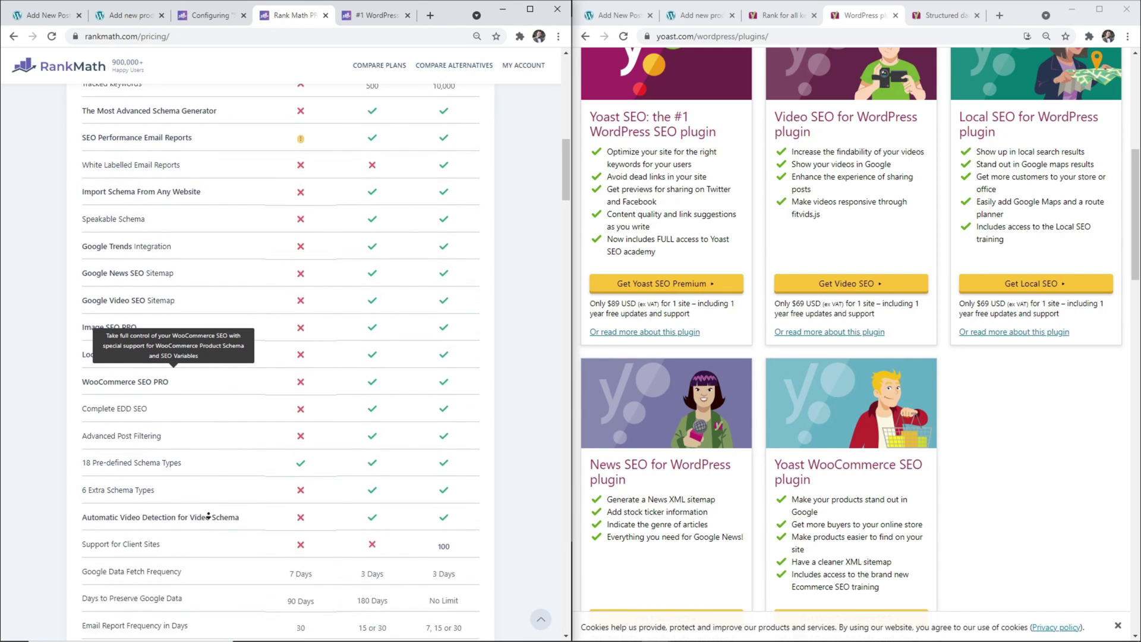
scroll(209, 516, down, 6)
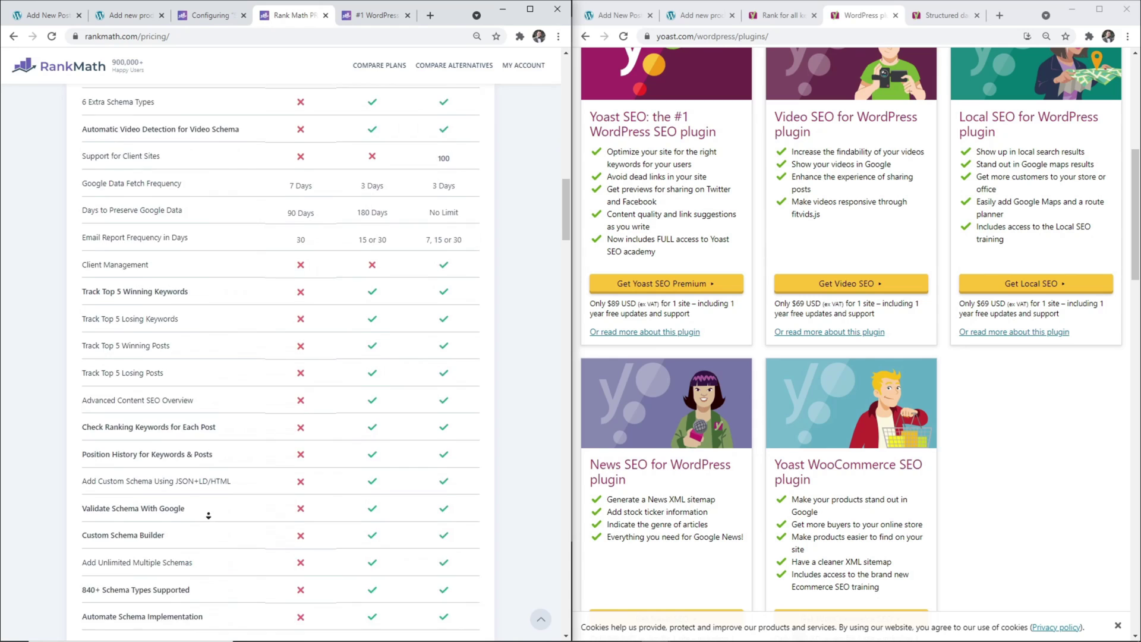
scroll(208, 515, down, 6)
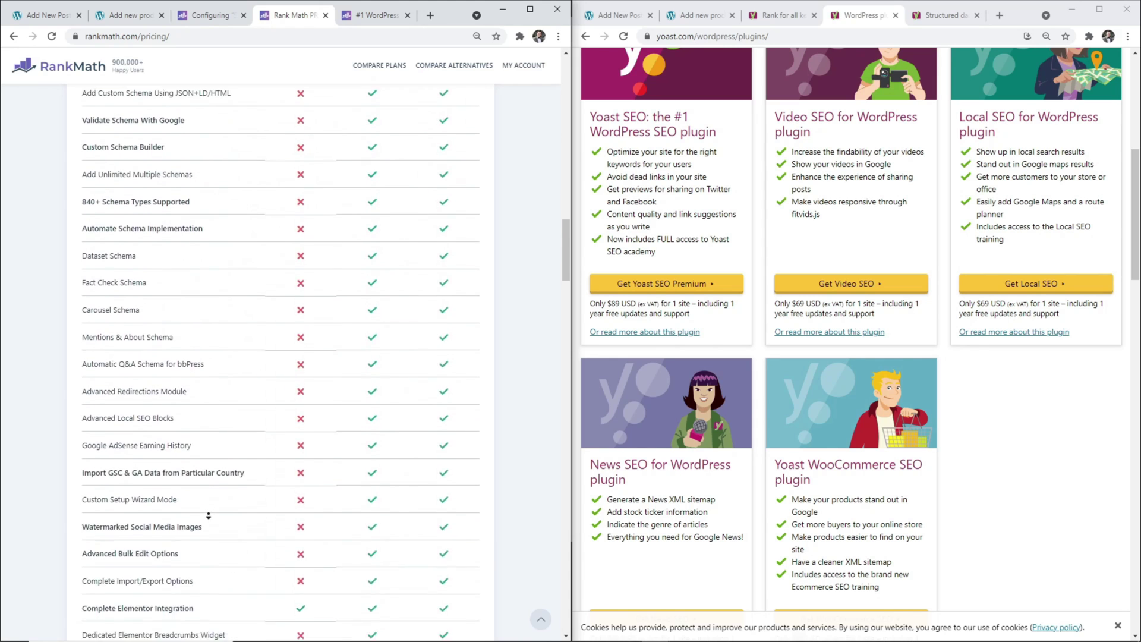
scroll(209, 515, down, 6)
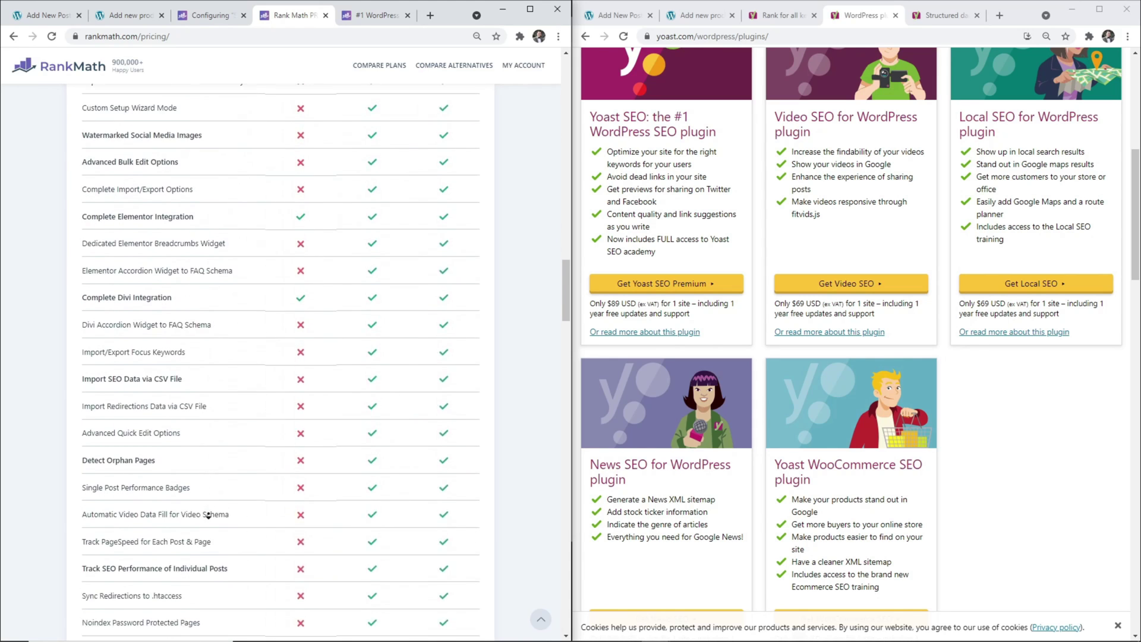
scroll(209, 515, down, 3)
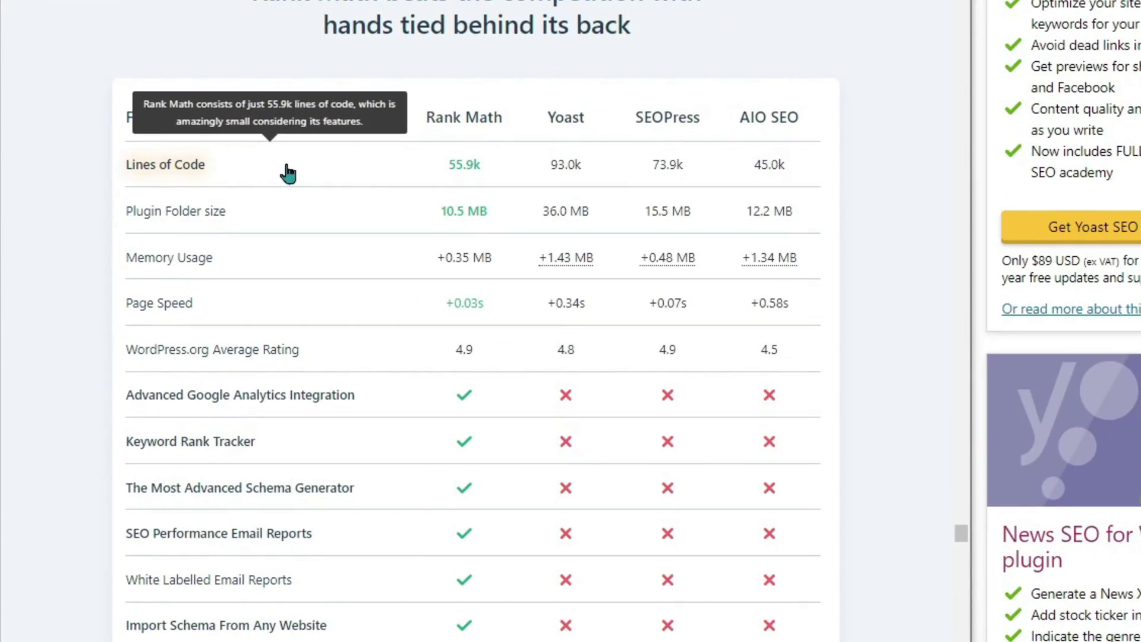
- Highlight Rank Math's 55.9k lines of code, 10.5 MB folder size and +0.03s page speed
drag(449, 166, 455, 171)
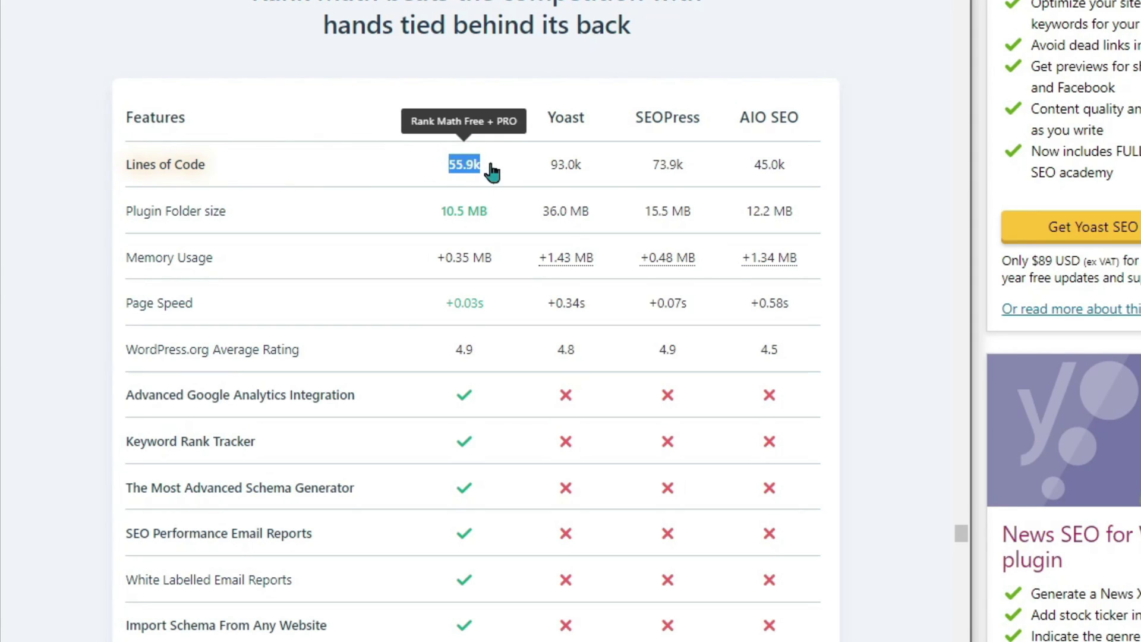
drag(442, 212, 445, 213)
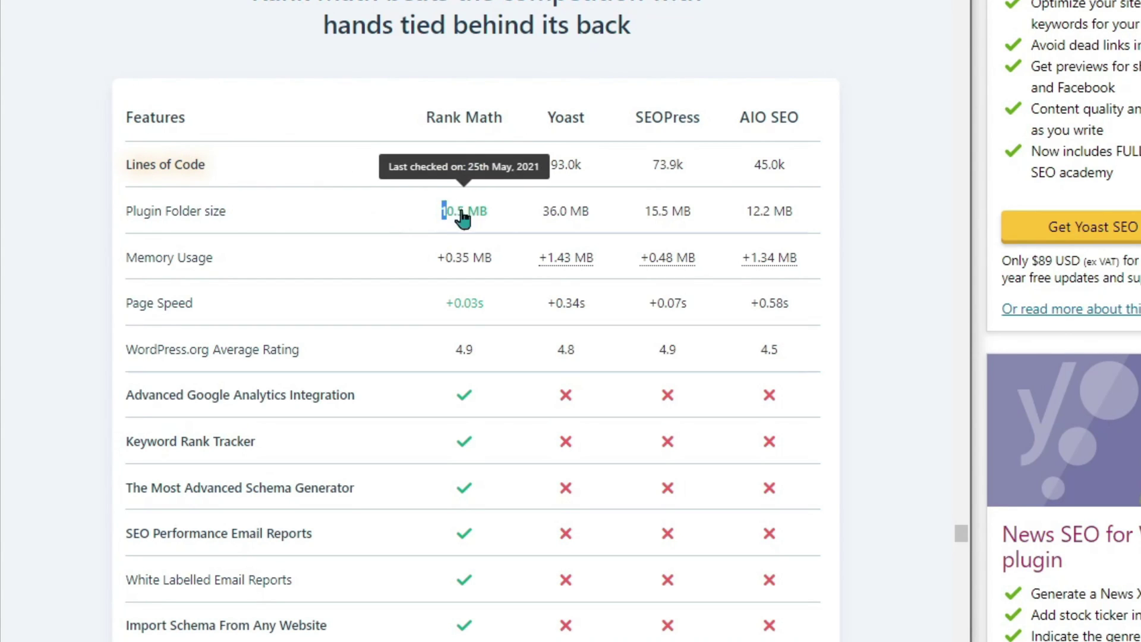
drag(445, 303, 479, 314)
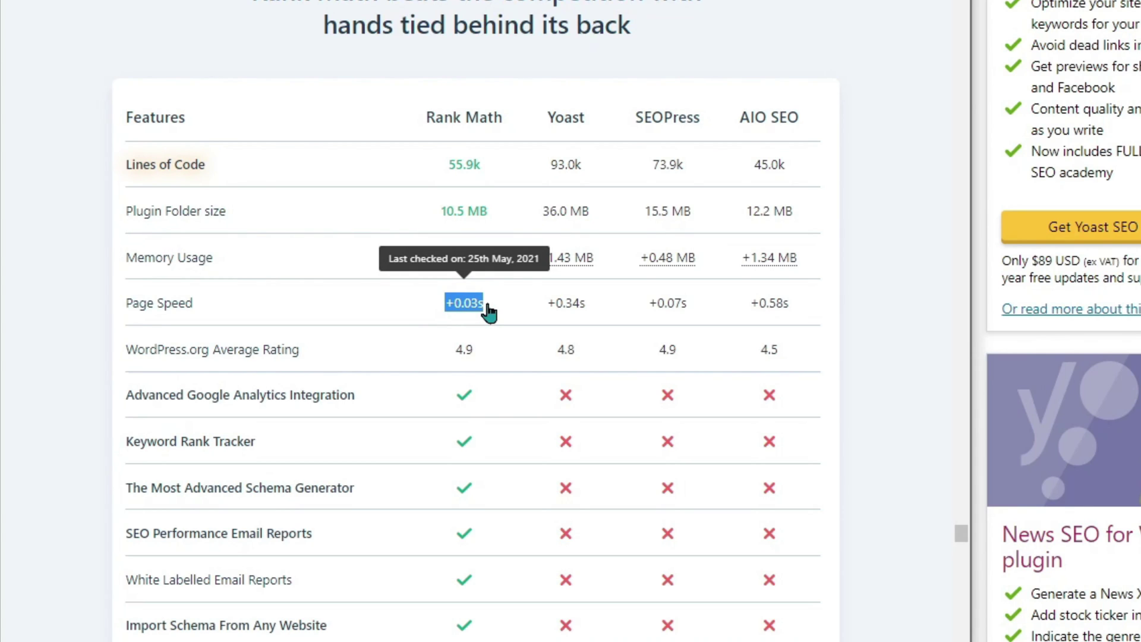